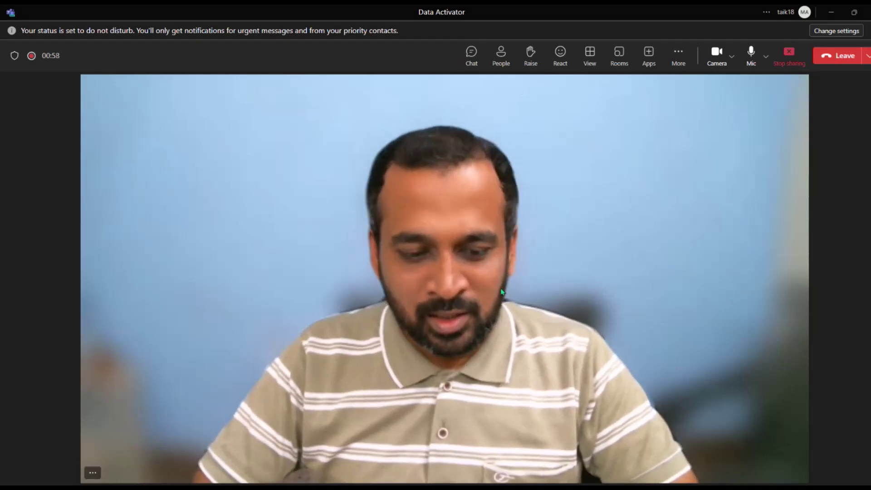
Move from the Teams meeting to the Edge Real-Time Intelligence eventstream tab
key("alt+Tab")
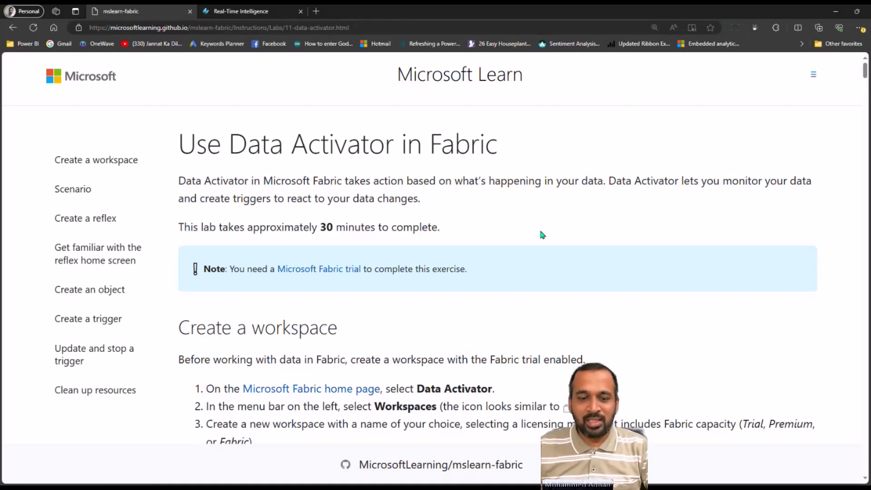
left_click(262, 12)
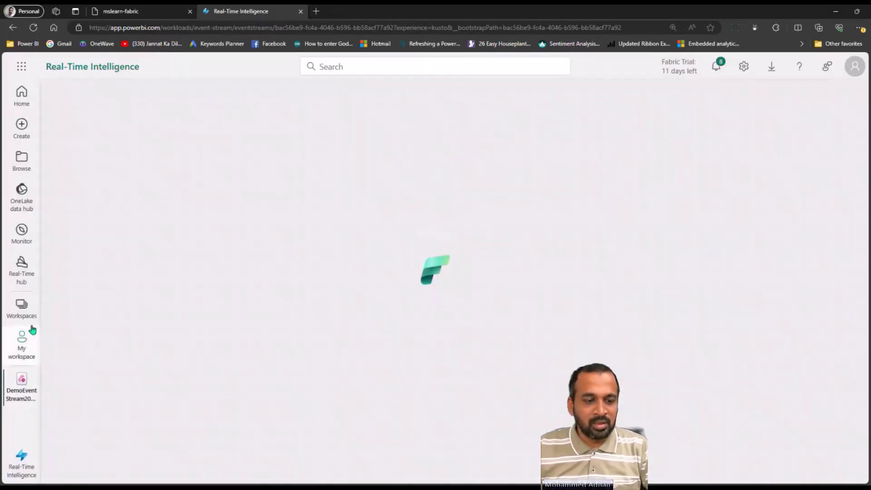
Go to workspace DemoDP600_Labs_01 and open its 'Lab 19 - Use Data Activator in Fabric' folder
left_click(27, 313)
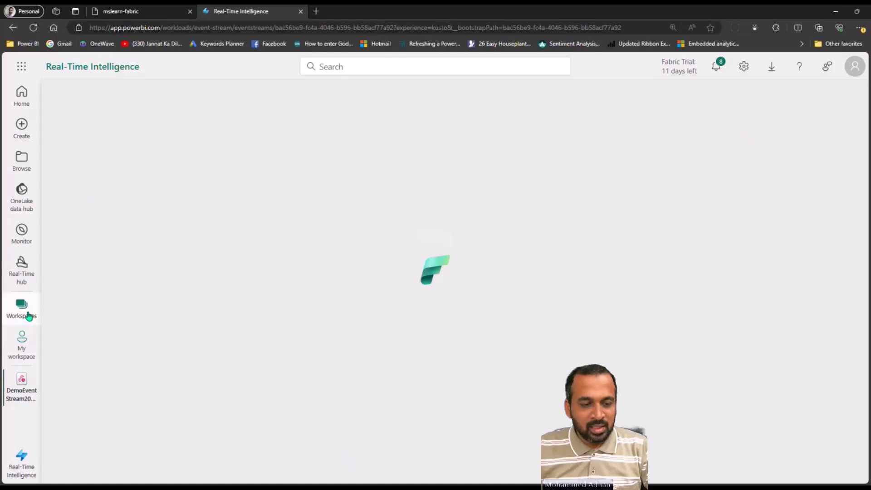
left_click(29, 315)
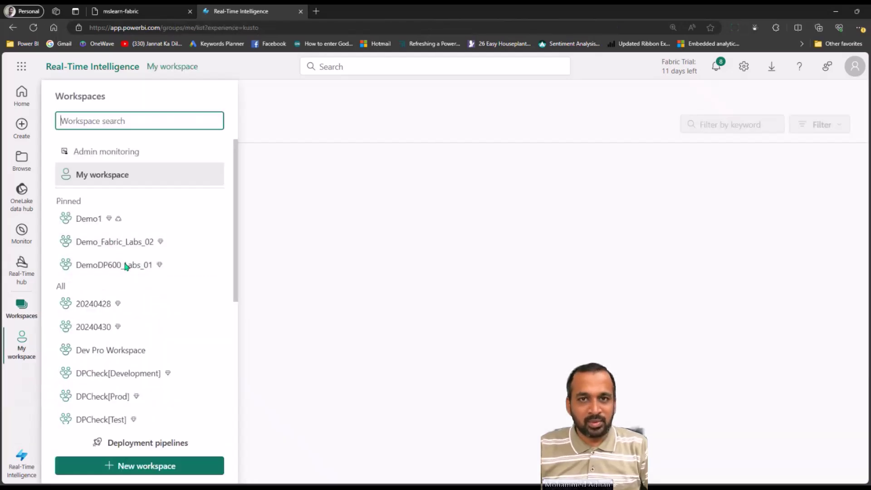
left_click(123, 265)
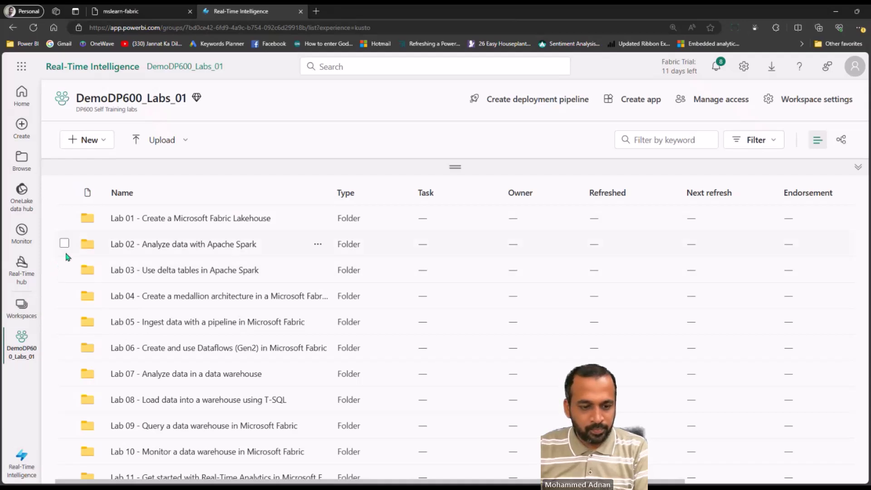
scroll(312, 270, "down", 4)
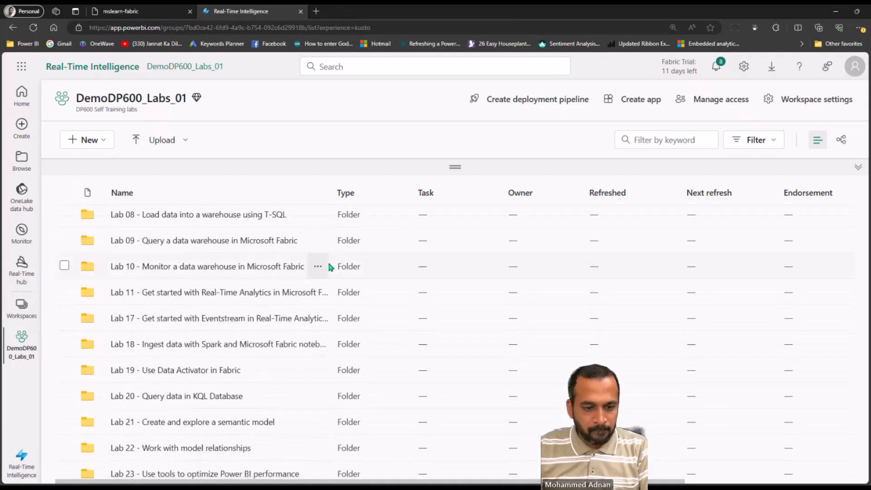
left_click(167, 370)
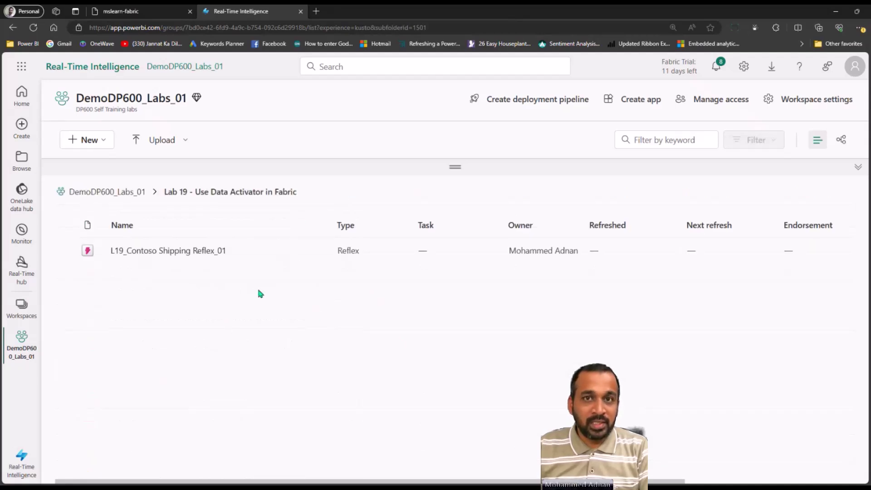
Switch to the Data Activator experience and create a new Reflex (Preview)
left_click(14, 462)
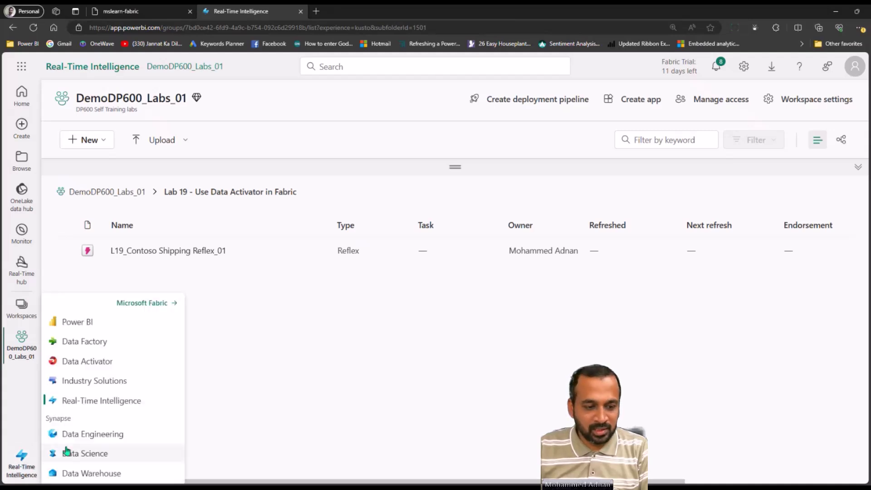
left_click(113, 362)
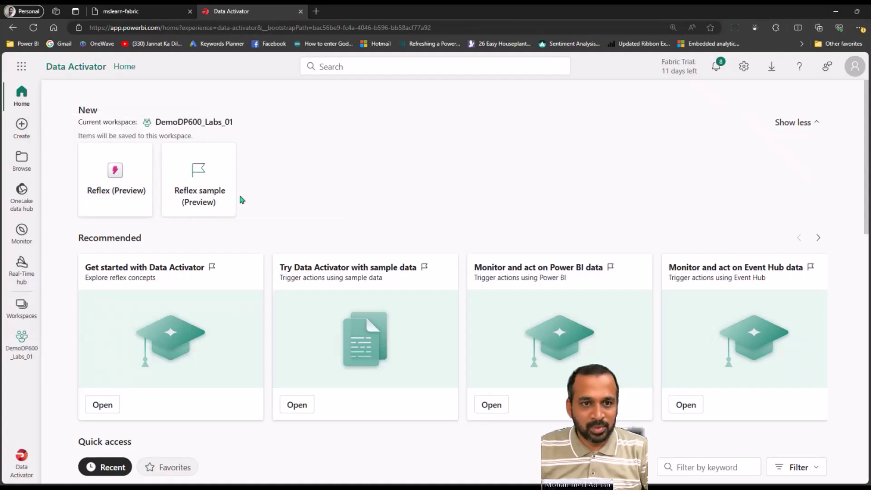
left_click(122, 204)
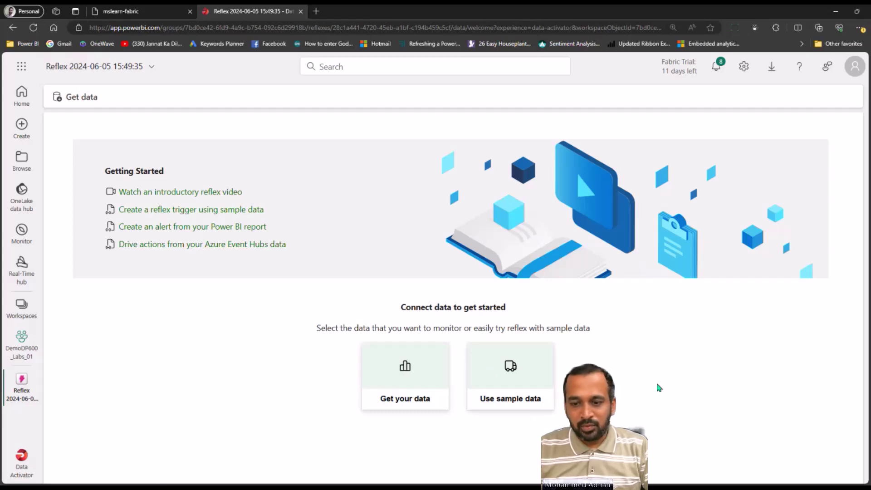
Load the sample data into the reflex to get the Package object and its triggers
left_click(525, 370)
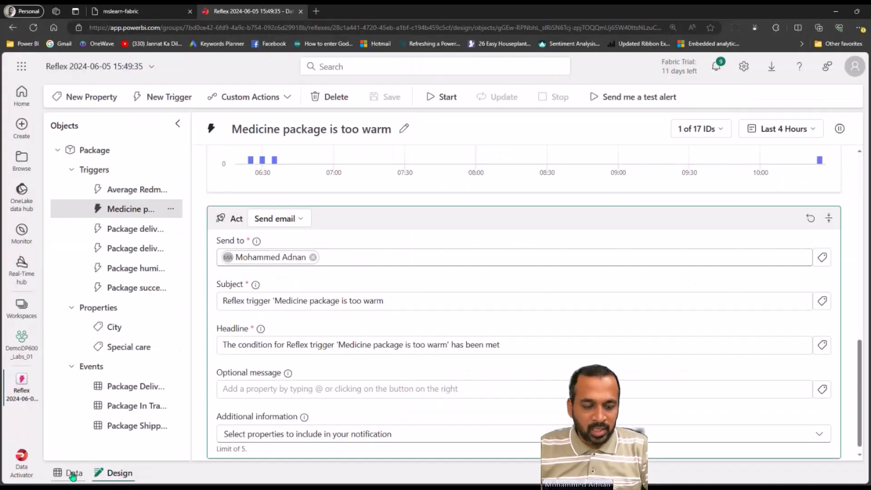
Show the Package In Transit event stream in the reflex's Data view
left_click(117, 441)
left_click(102, 170)
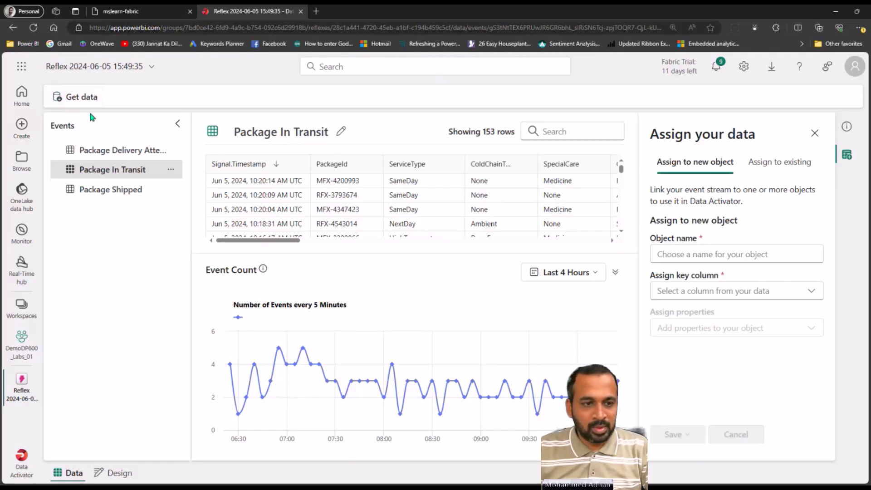
Open Get data's 'Select a data source' dialog and browse the available event sources
left_click(82, 97)
left_click(82, 108)
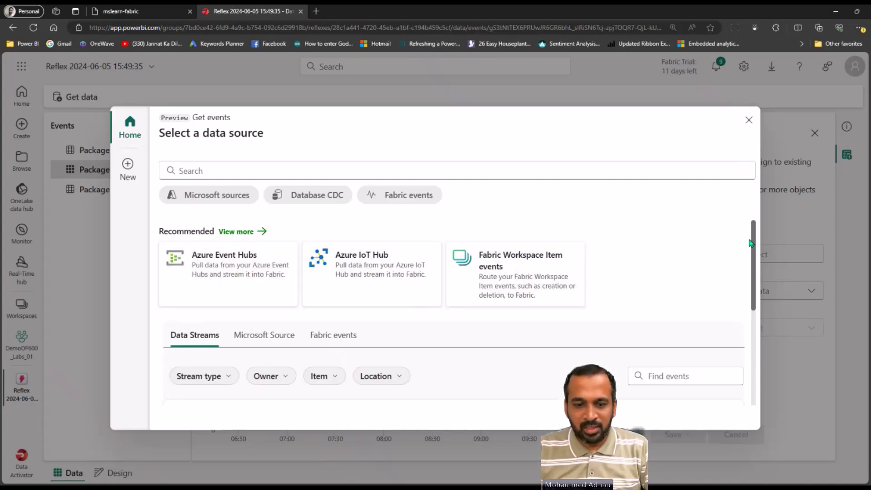
left_click_drag(755, 249, 755, 253)
scroll(755, 252, "down", 3)
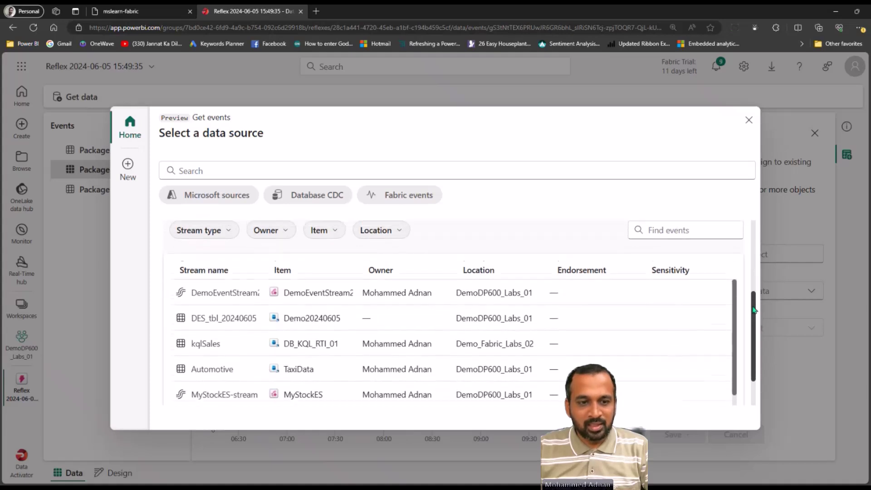
scroll(766, 240, "up", 2)
scroll(766, 239, "up", 1)
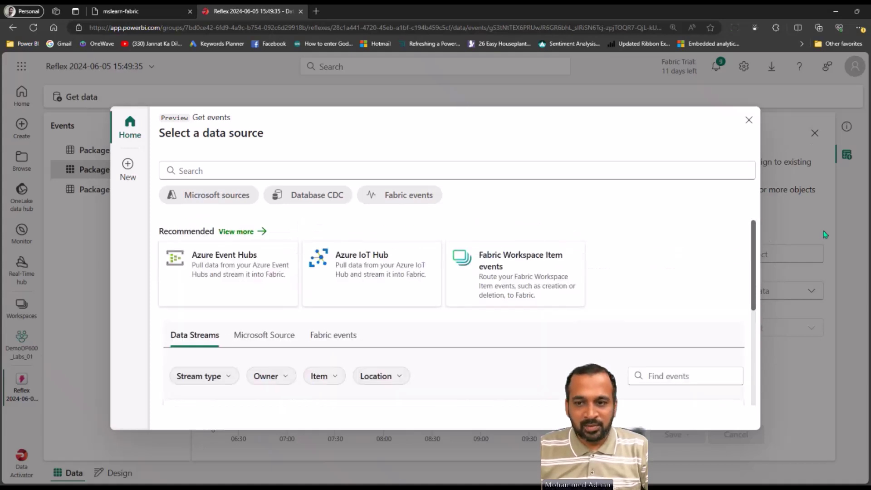
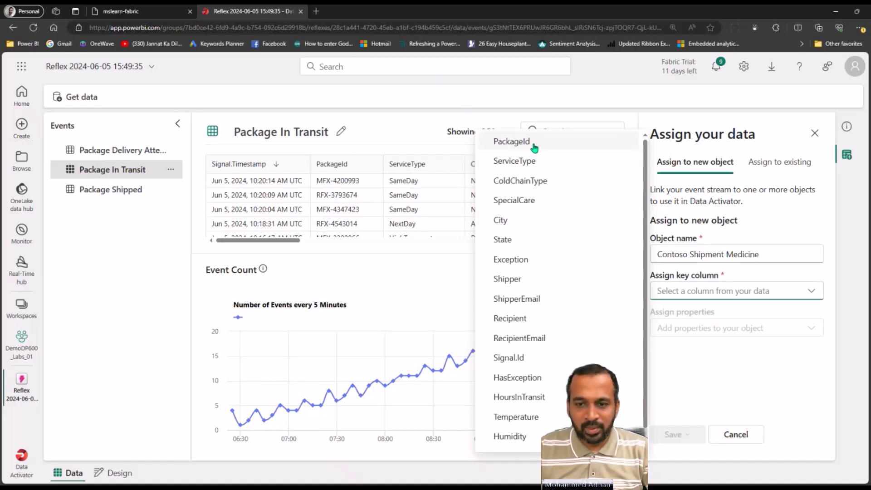
Set PackageId as the object's key column after trying City and Temperature
left_click(500, 220)
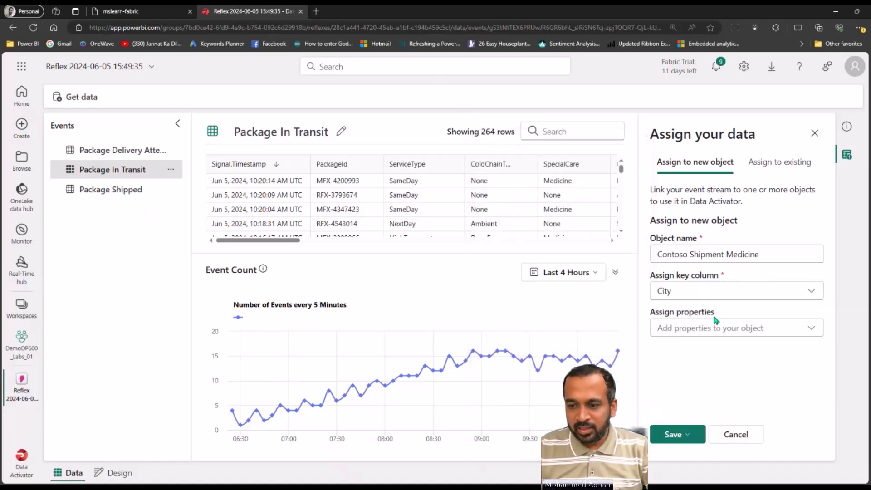
left_click(697, 293)
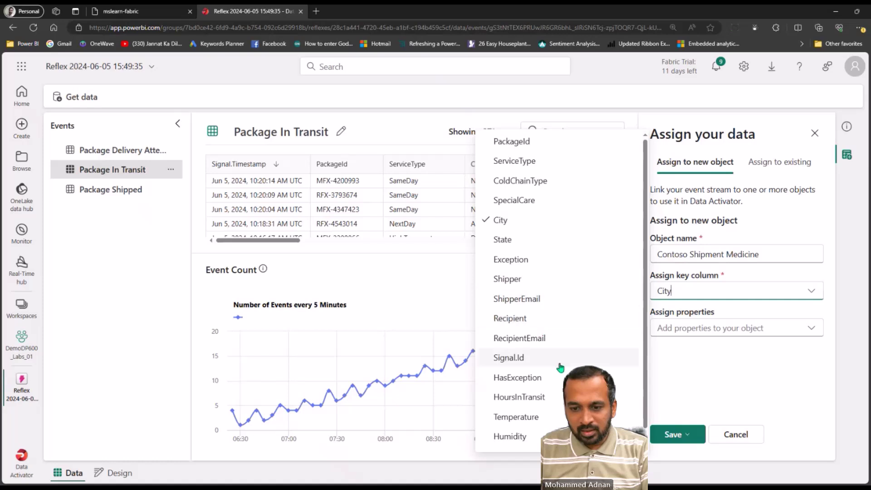
left_click(521, 416)
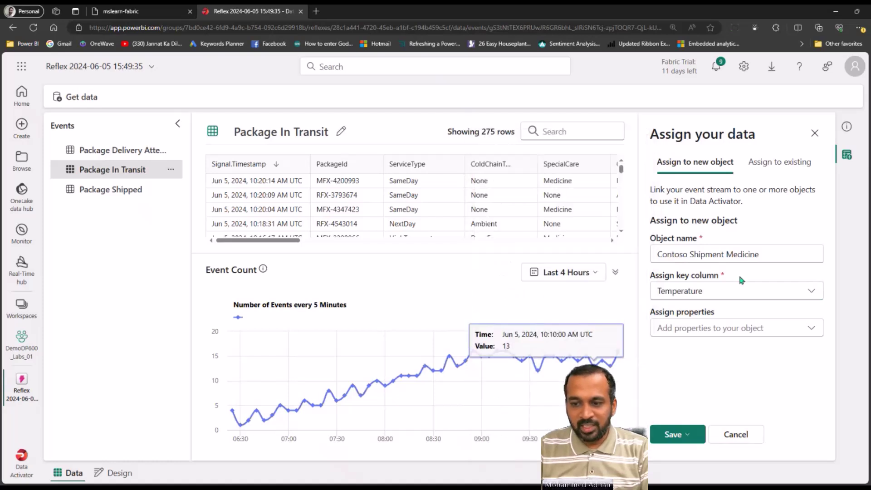
left_click(719, 293)
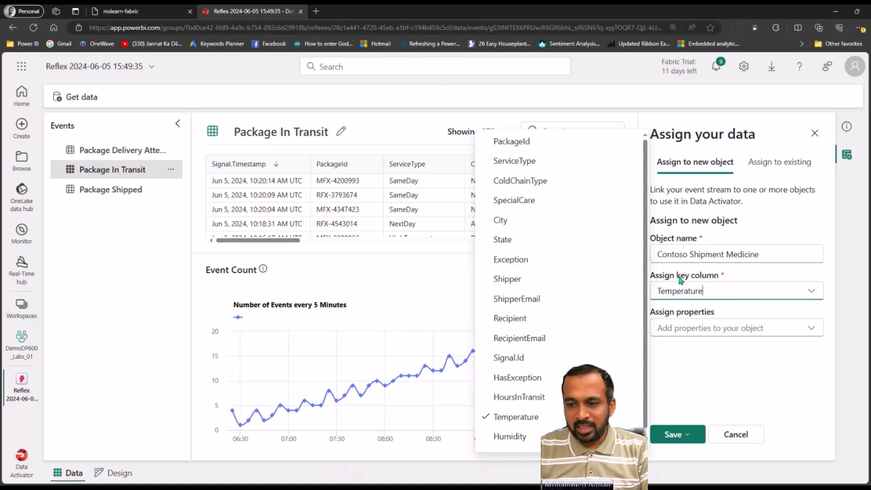
left_click(548, 144)
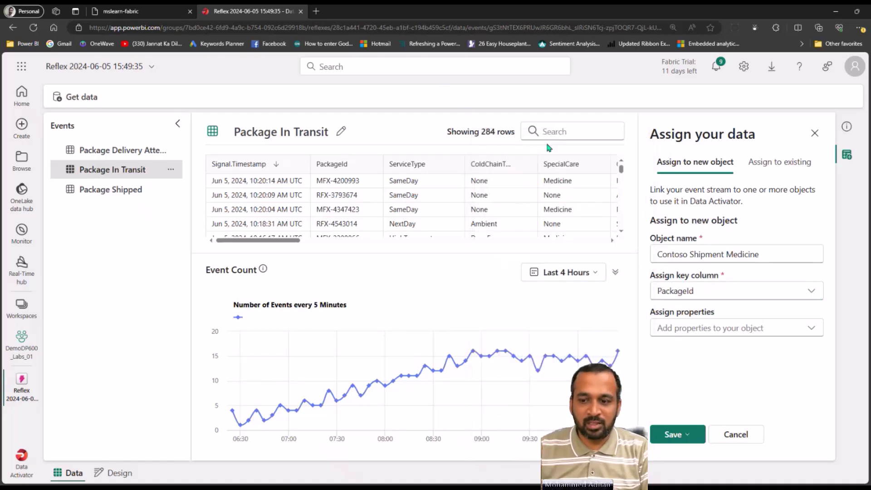
Assign City, ColdChainType and Temperature as properties, then save and go to design mode
left_click(702, 330)
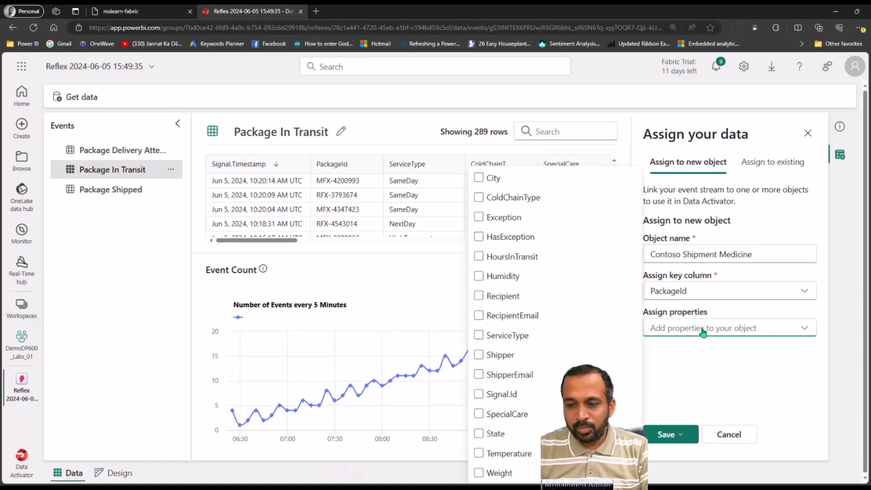
left_click(479, 179)
left_click(480, 199)
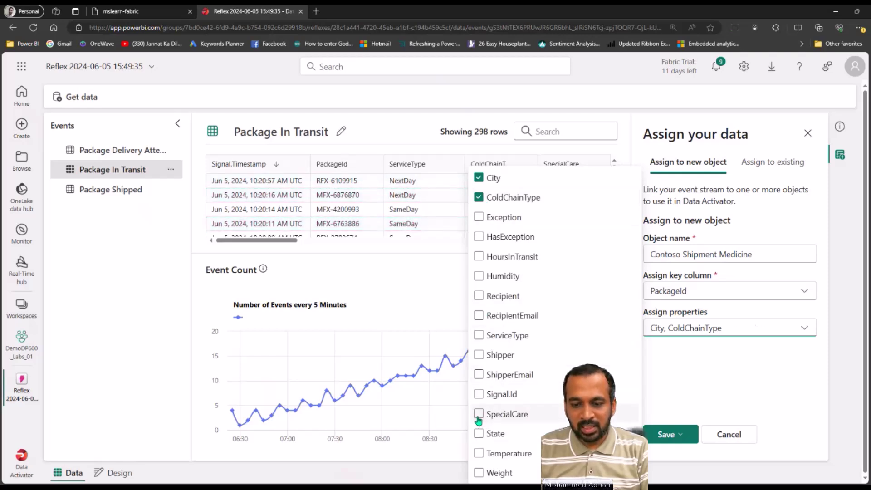
left_click(479, 452)
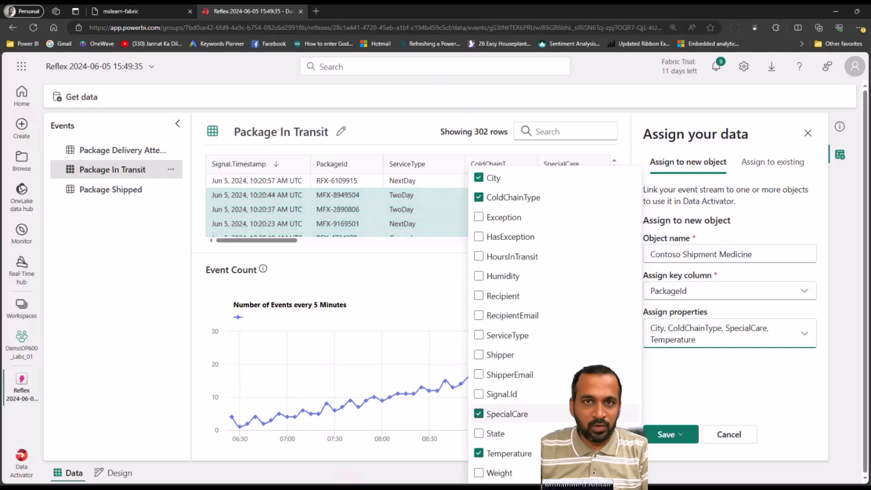
left_click(714, 376)
left_click(690, 438)
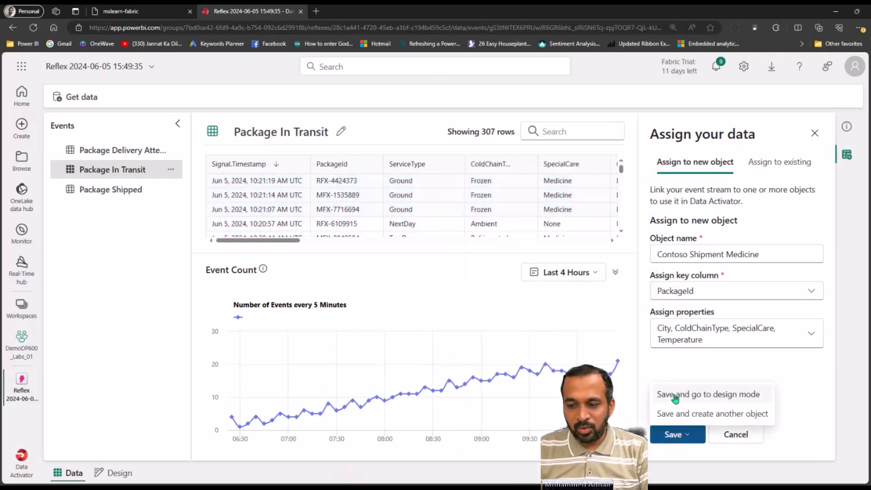
left_click(741, 395)
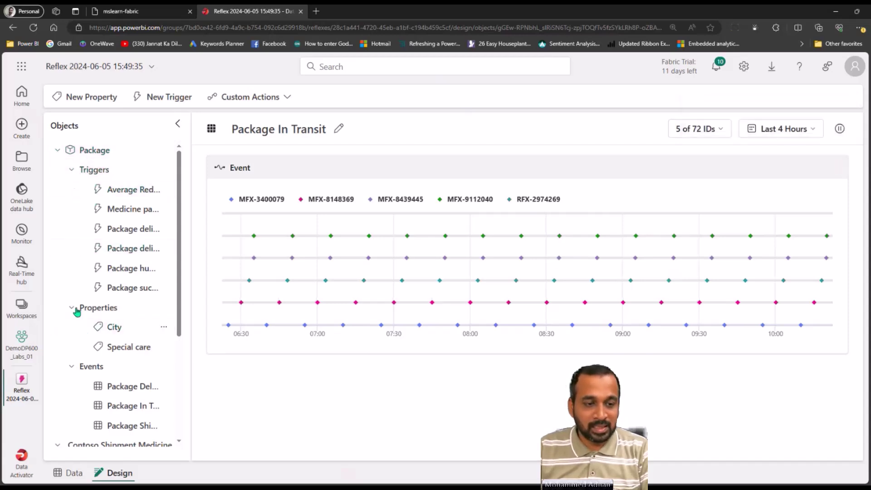
Collapse the Package node, switch to Data and back to Design, then collapse Package again
left_click(58, 151)
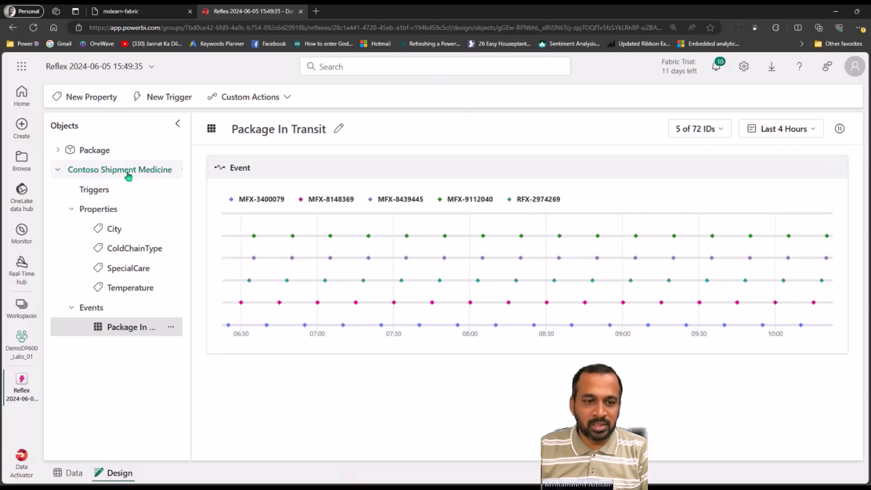
left_click(73, 474)
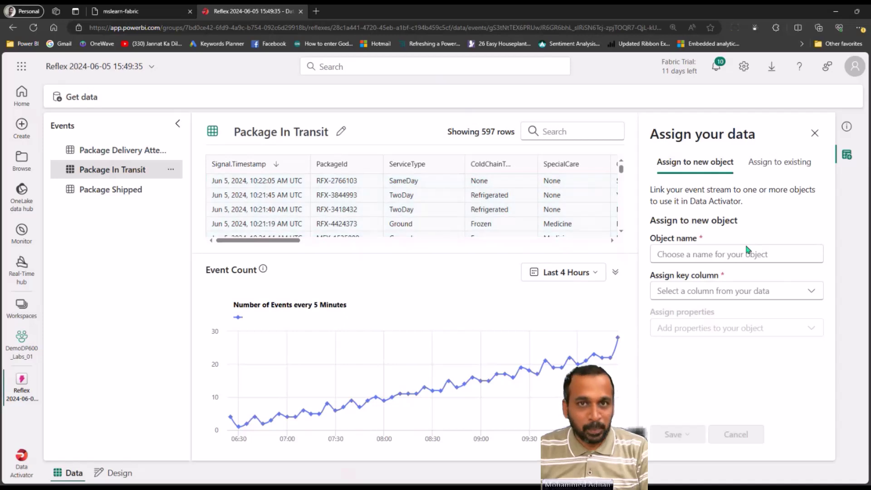
left_click(116, 473)
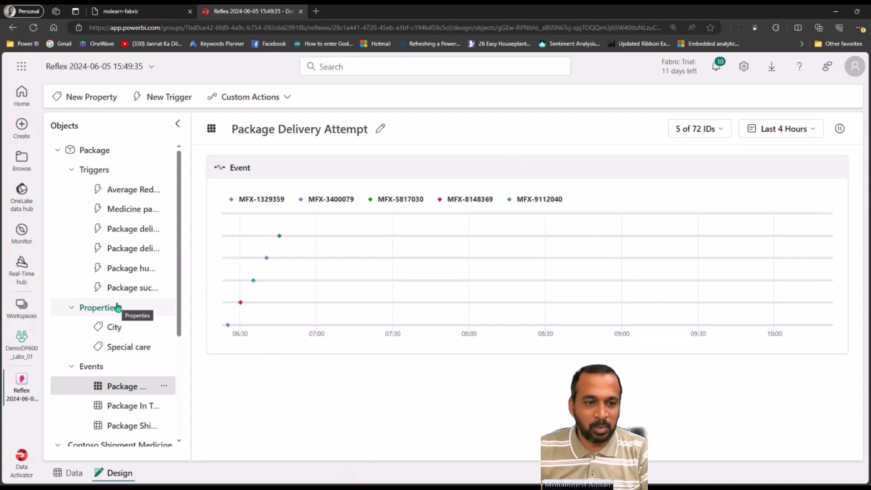
left_click(58, 151)
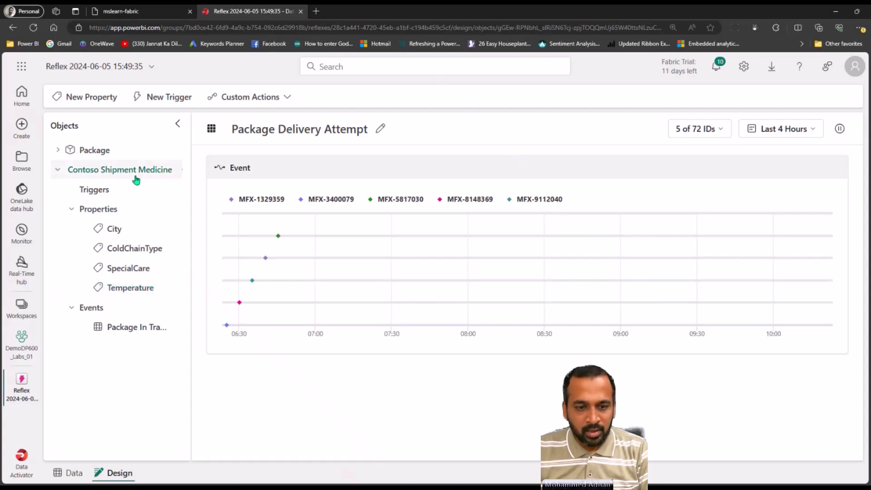
mouse_move(333, 216)
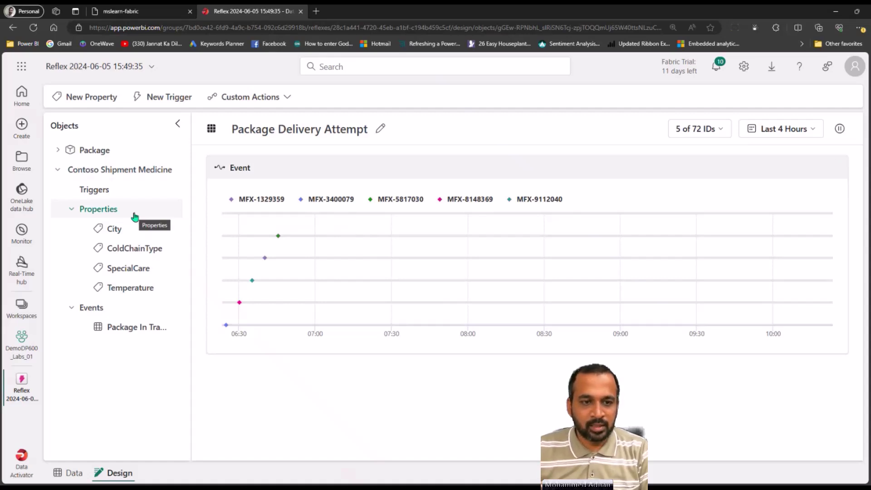
Delete the Untitled trigger mistakenly created under Package
left_click(162, 99)
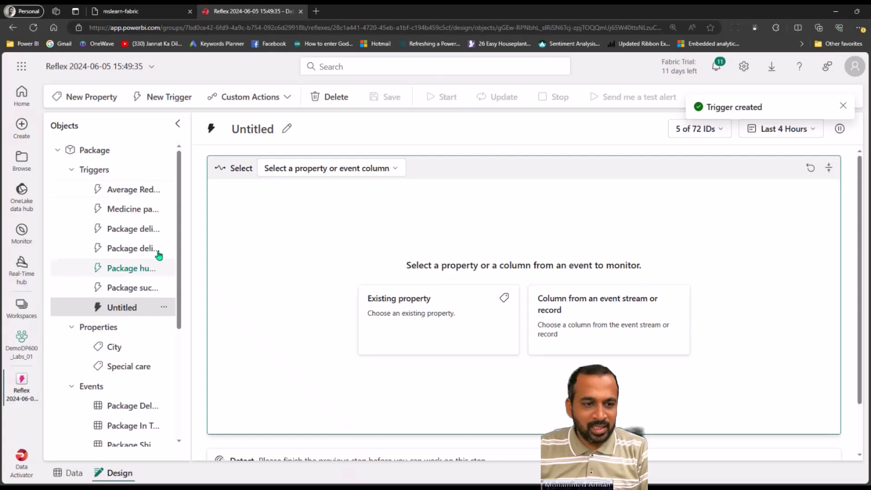
left_click(165, 308)
left_click(131, 325)
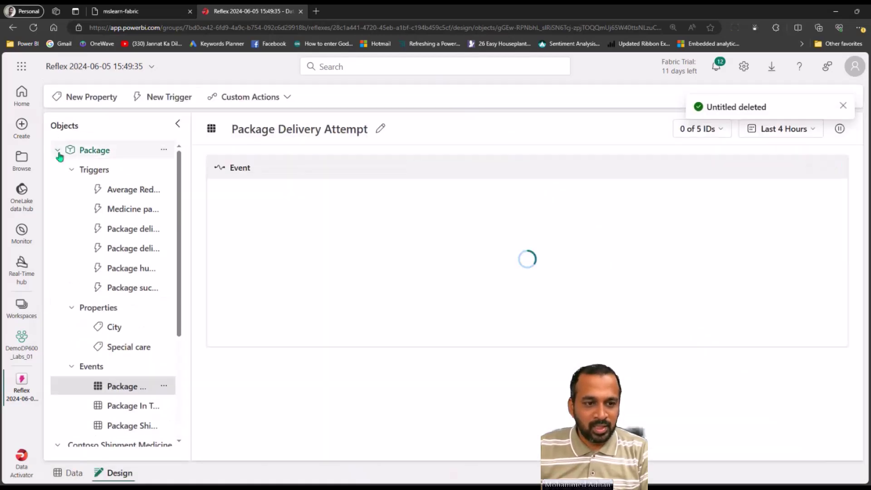
Select Contoso Shipment Medicine's Temperature property and create a new trigger for it
left_click(63, 152)
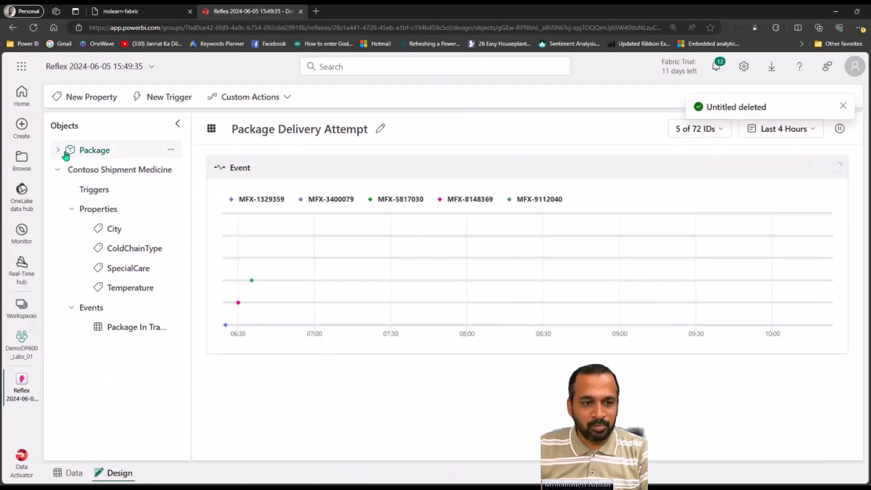
left_click_drag(122, 287, 126, 289)
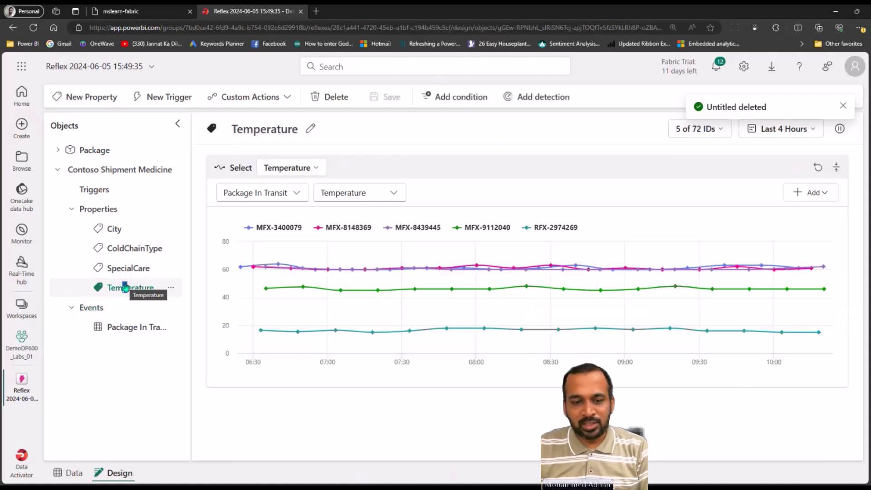
mouse_move(536, 267)
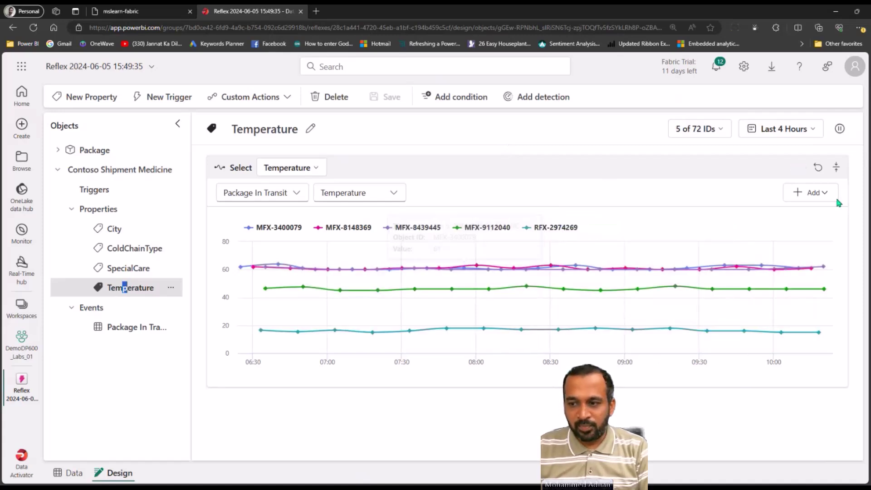
left_click(823, 194)
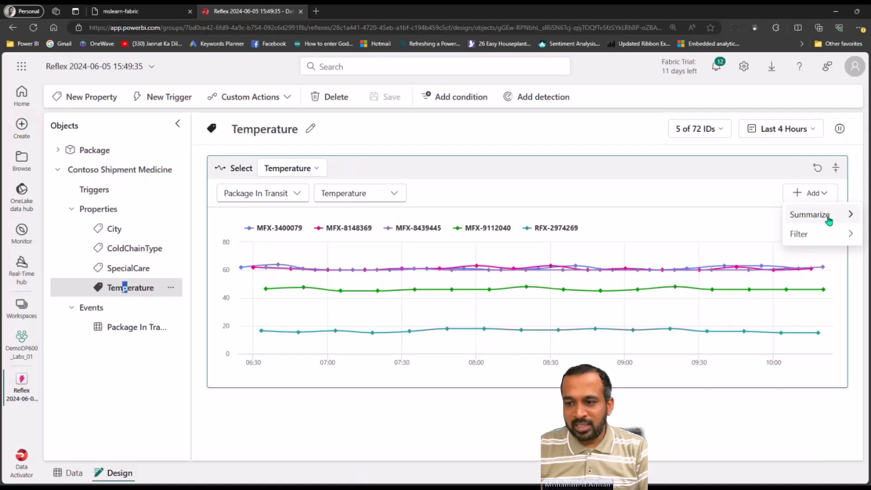
mouse_move(830, 221)
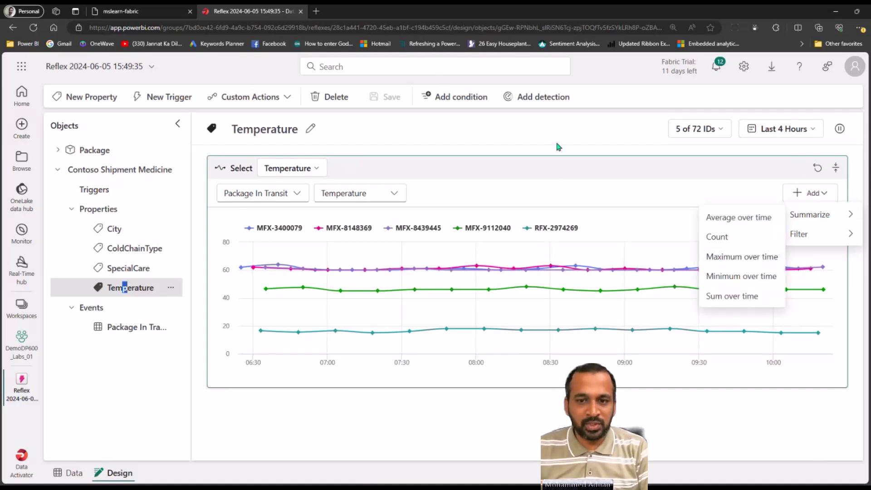
left_click(451, 185)
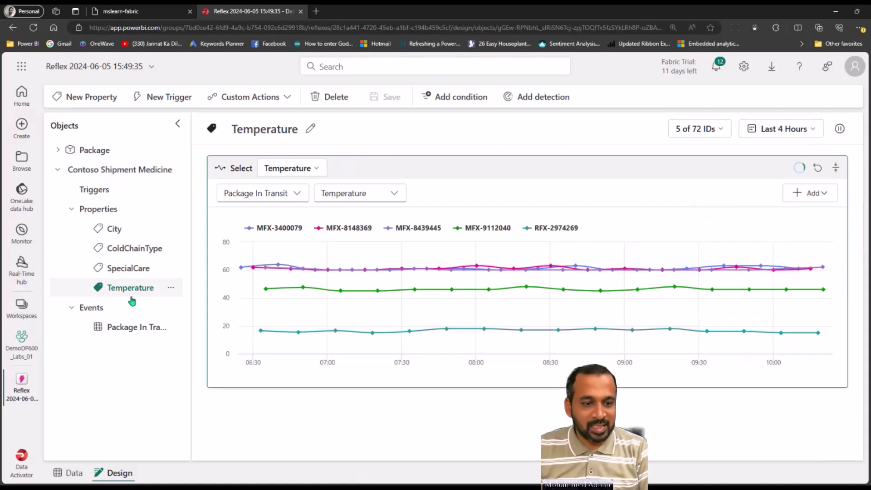
left_click(170, 99)
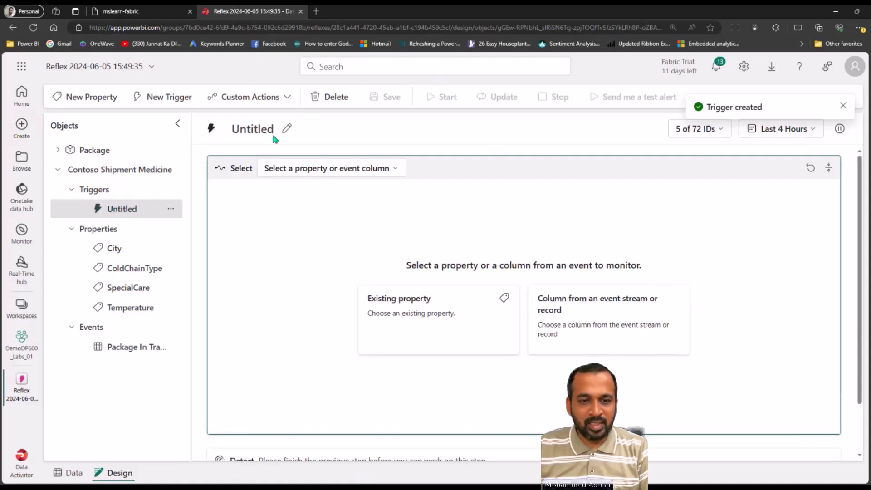
left_click(287, 130)
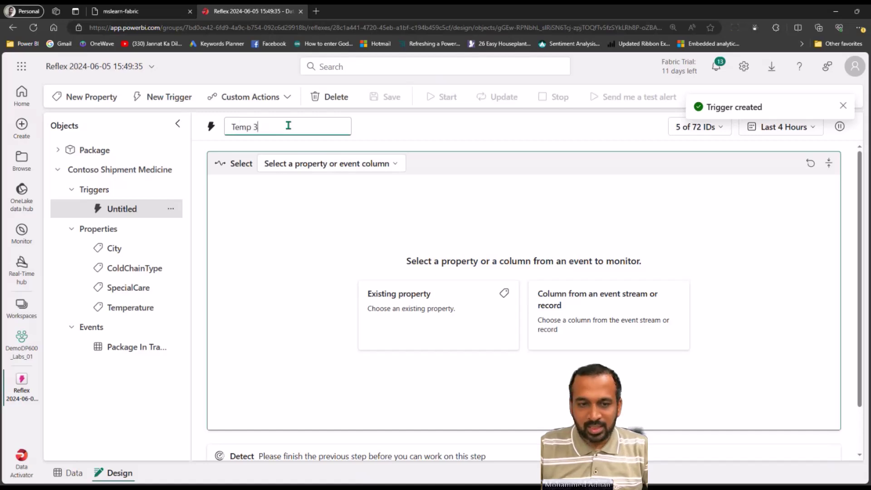
key("Return")
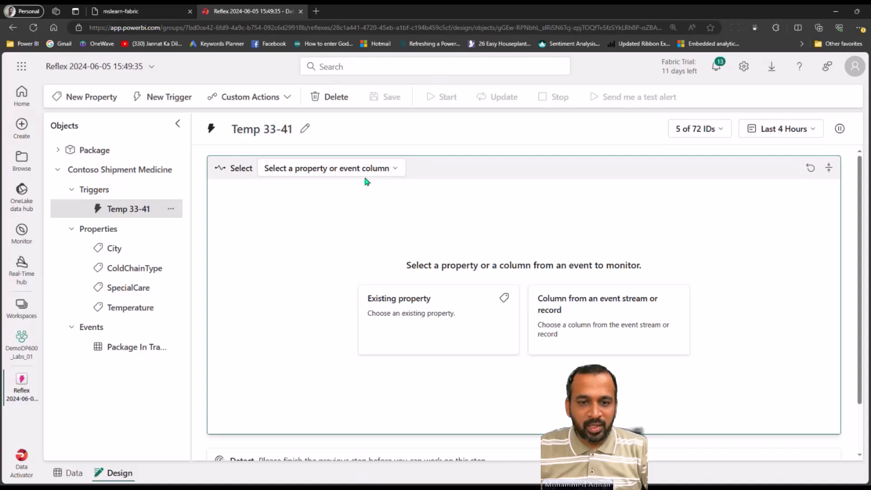
left_click(379, 169)
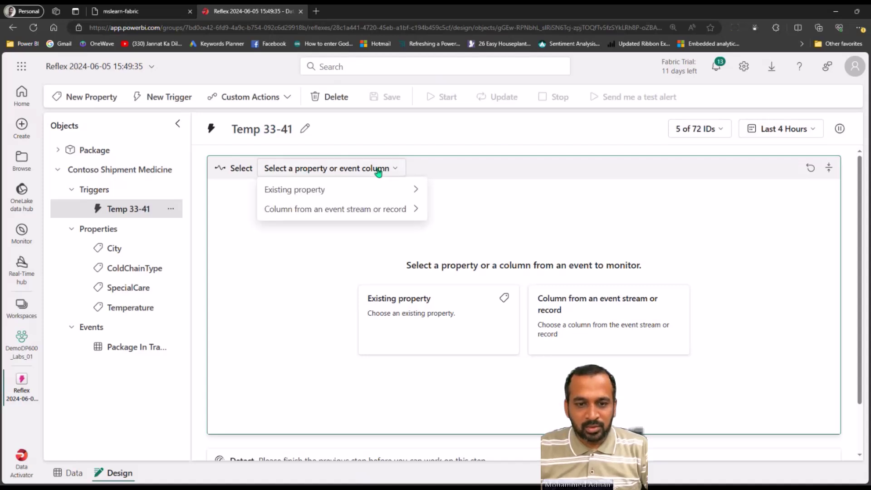
left_click(414, 191)
left_click(463, 250)
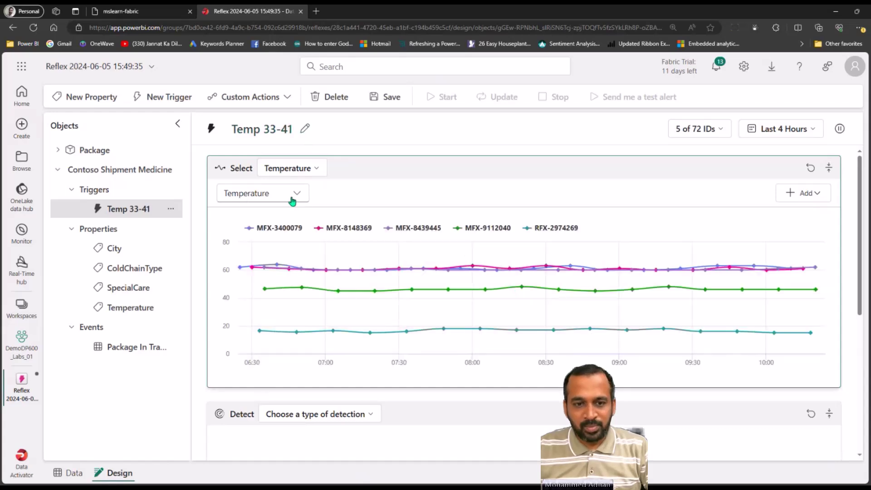
mouse_move(434, 301)
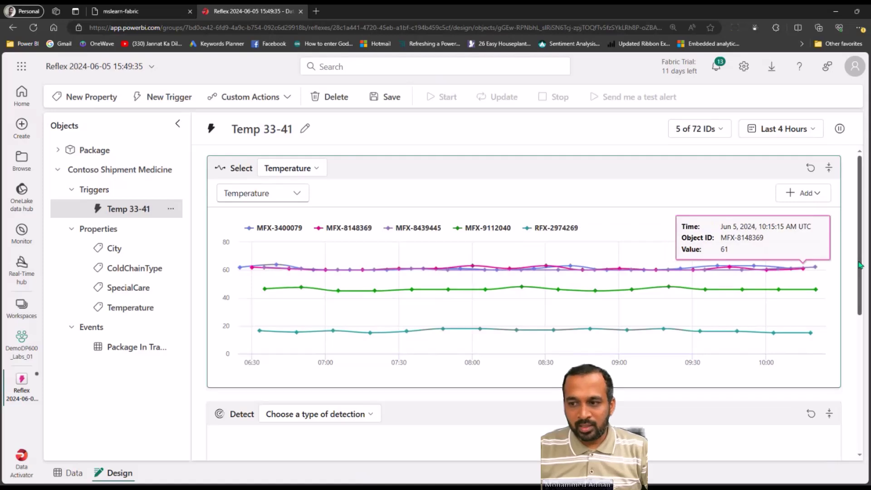
scroll(859, 265, "down", 2)
scroll(774, 318, "down", 3)
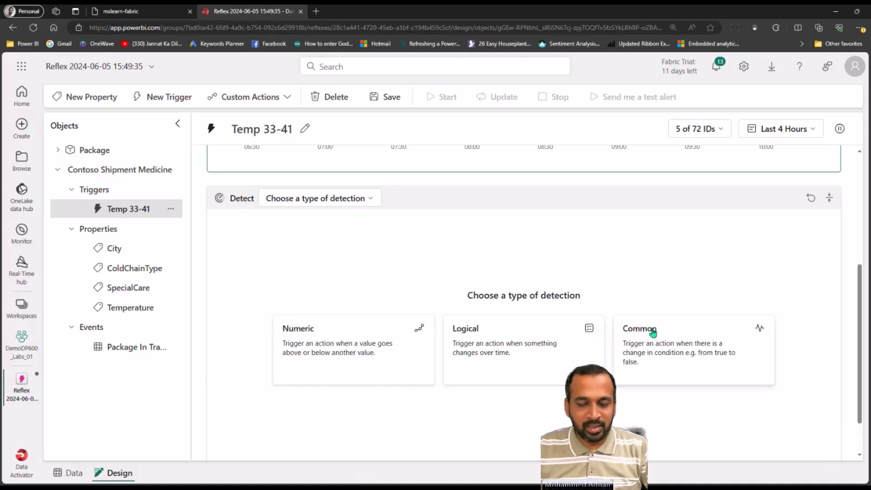
Set detection to Numeric 'Becomes greater than' with a threshold of 33
left_click(362, 198)
left_click(326, 200)
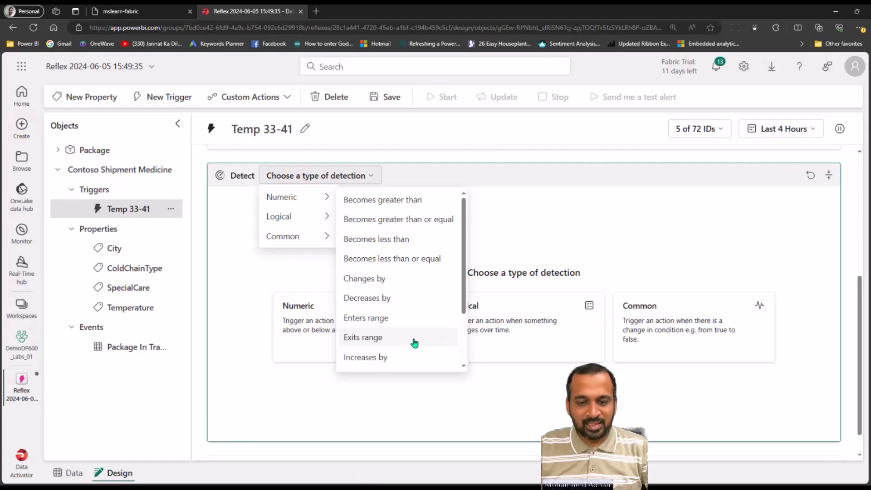
left_click_drag(463, 257, 473, 234)
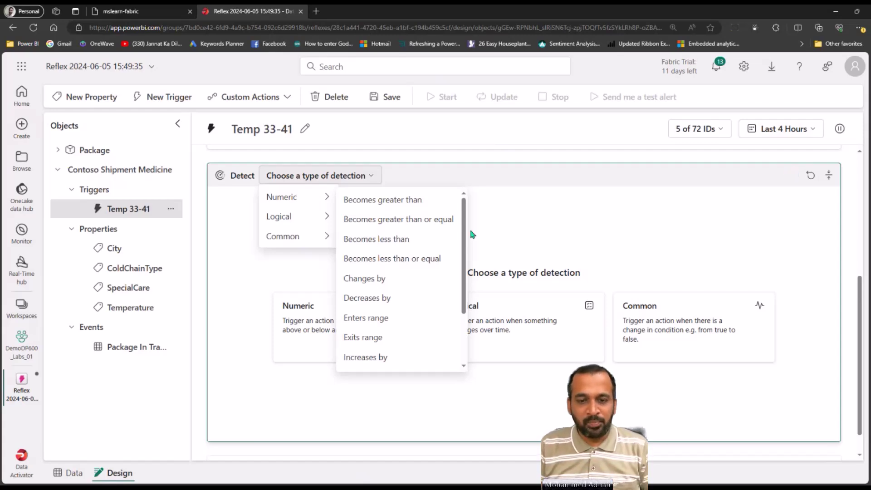
left_click(398, 202)
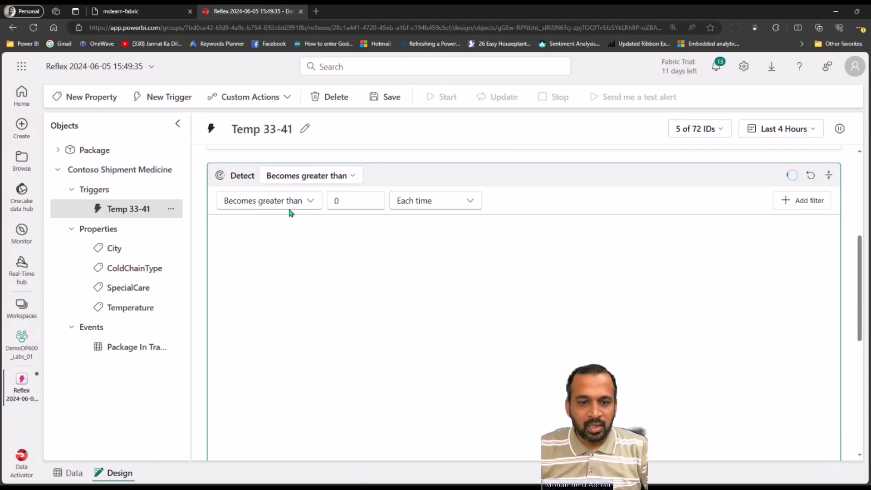
left_click(437, 205)
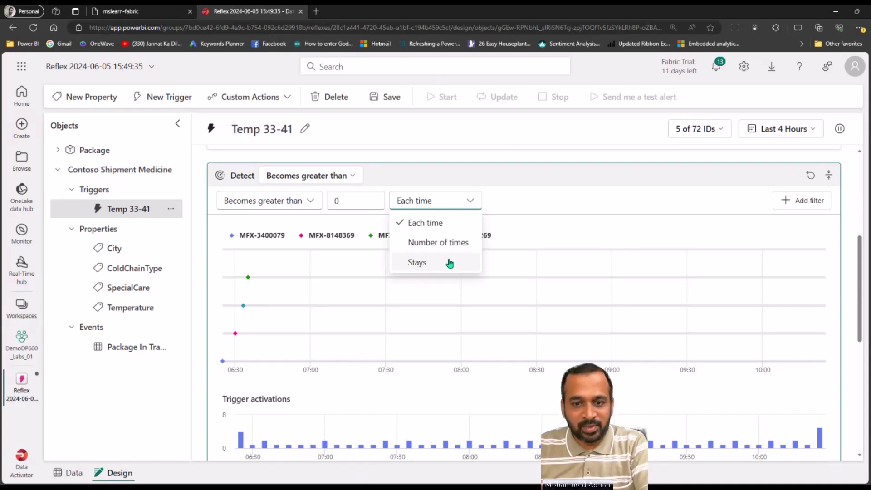
left_click(358, 200)
double_click(334, 200)
type("40")
key("BackSpace")
key("BackSpace")
type("33")
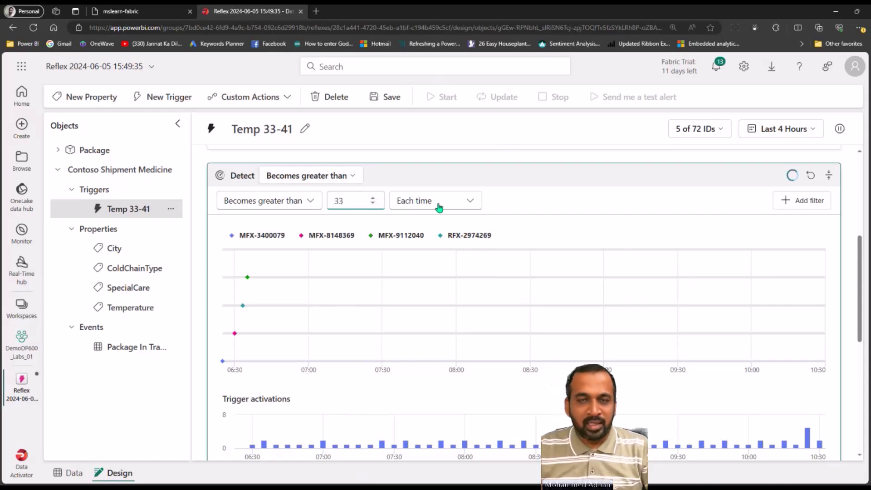
Require 5 occurrences, then change the firing rule to Stays above for 10 minutes
left_click(440, 207)
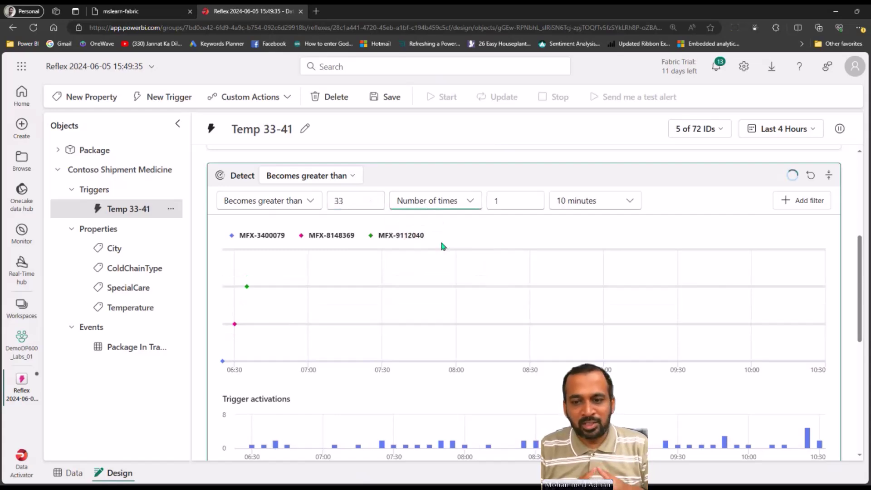
left_click_drag(511, 210, 473, 207)
type("5")
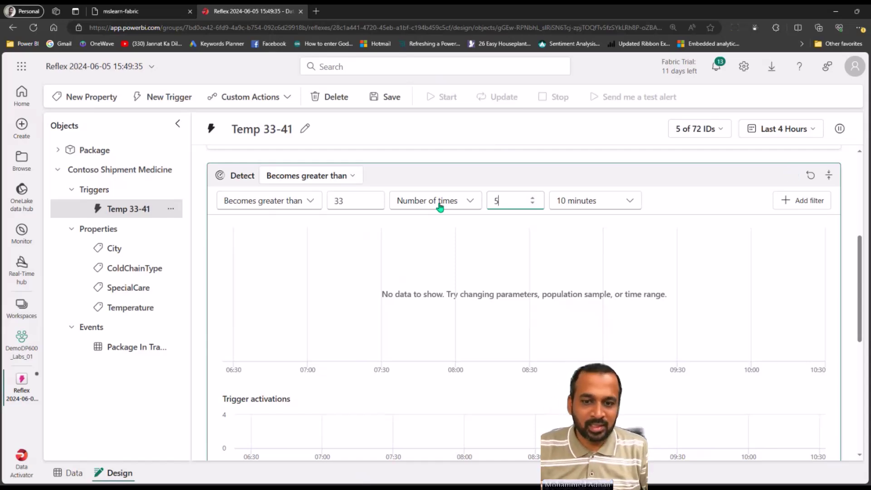
left_click(447, 204)
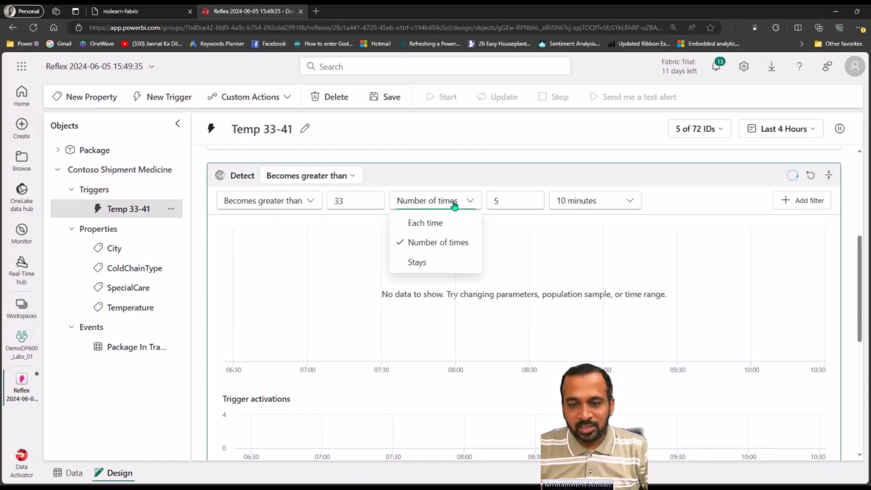
left_click(431, 261)
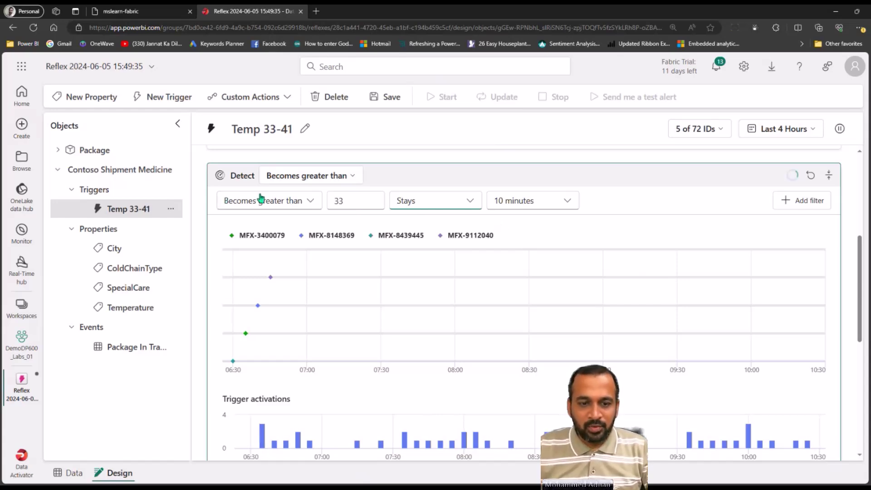
Switch the condition to Exits range with bounds 33 and 41
left_click(283, 203)
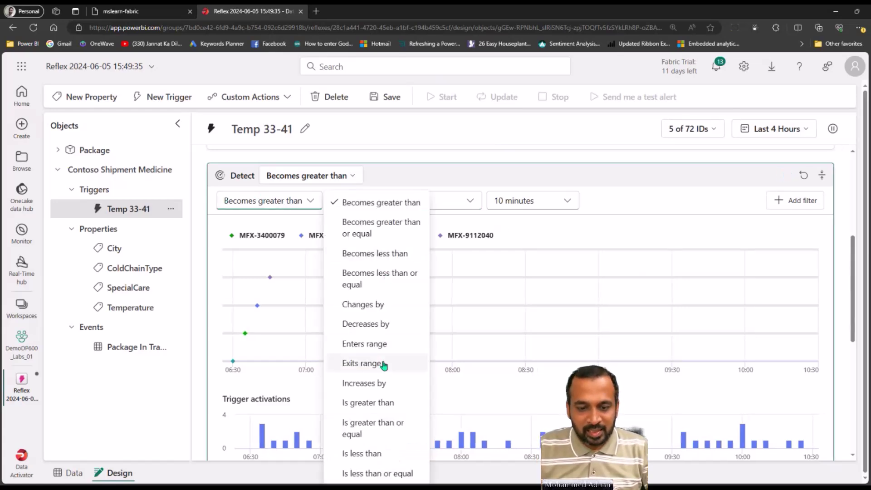
left_click(383, 365)
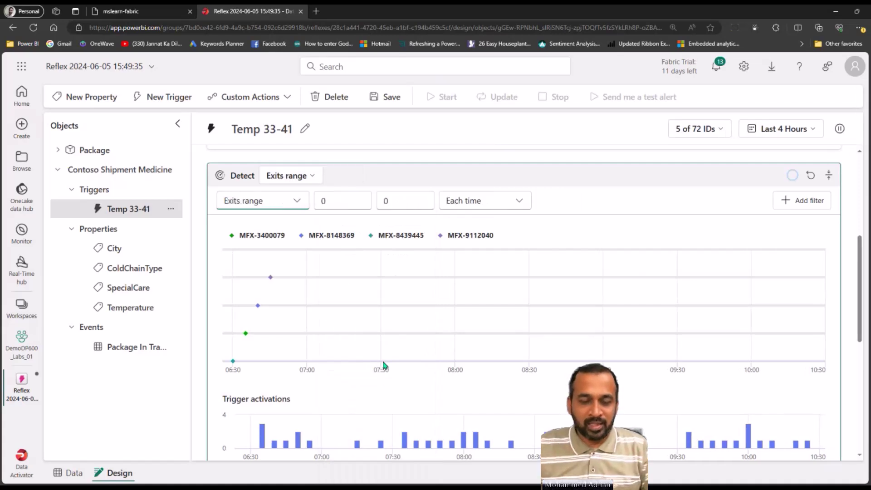
double_click(323, 201)
type("33")
double_click(396, 204)
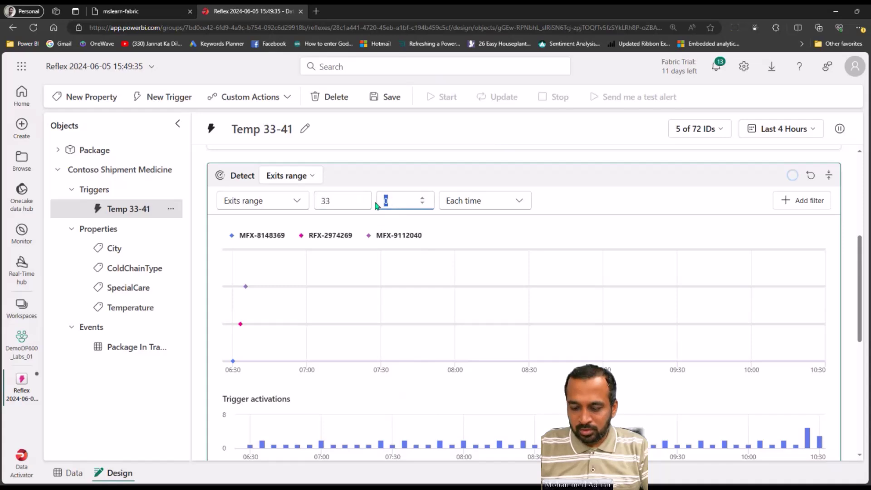
type("41")
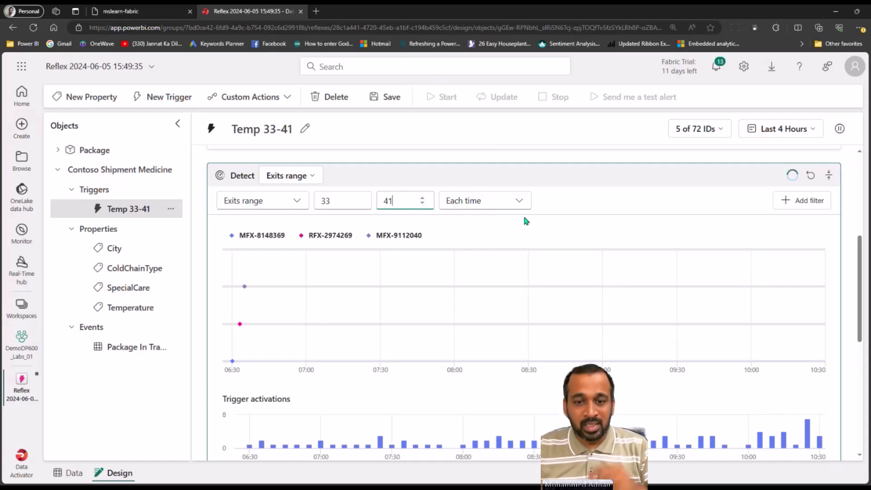
Add a City equals Redmond filter
left_click(807, 207)
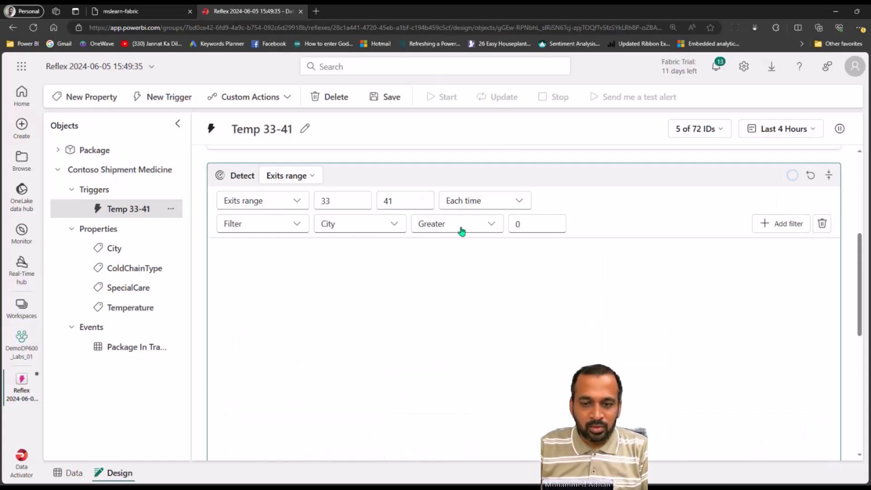
left_click(441, 224)
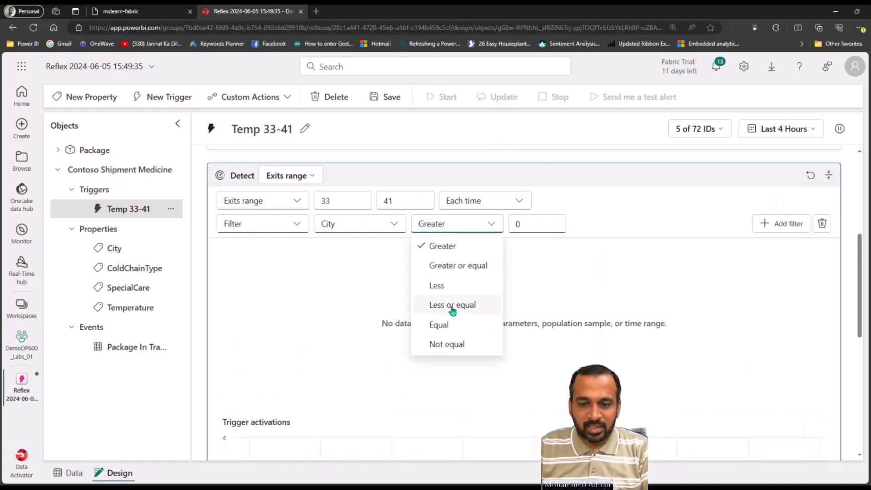
left_click(442, 324)
left_click(517, 223)
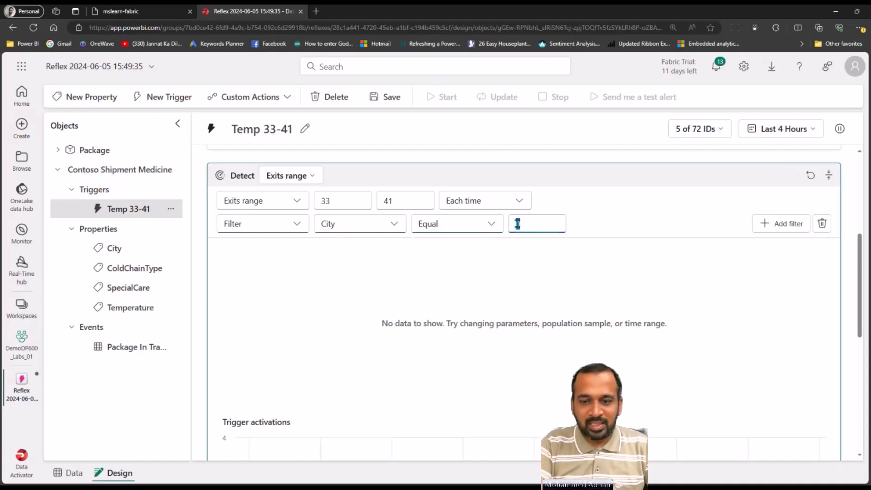
type("Redmond")
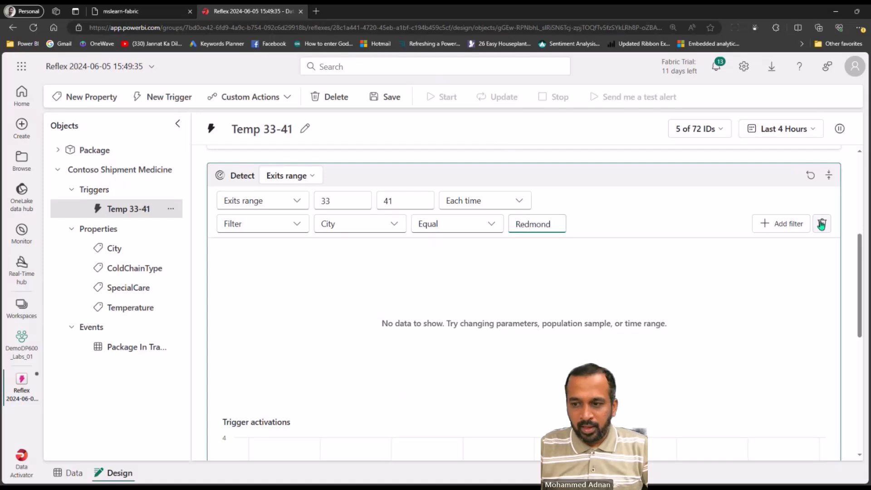
Add a second filter: ColdChainType equals Refrigerated
left_click(786, 227)
left_click(369, 246)
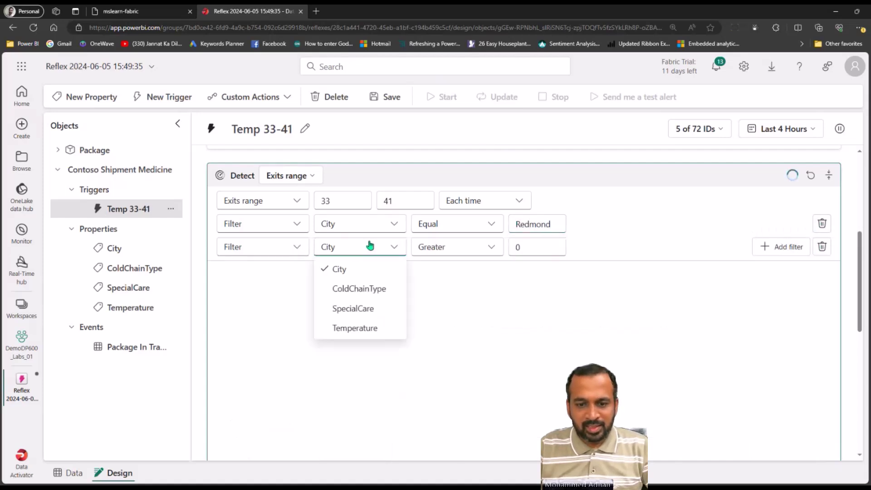
left_click(379, 290)
left_click(464, 251)
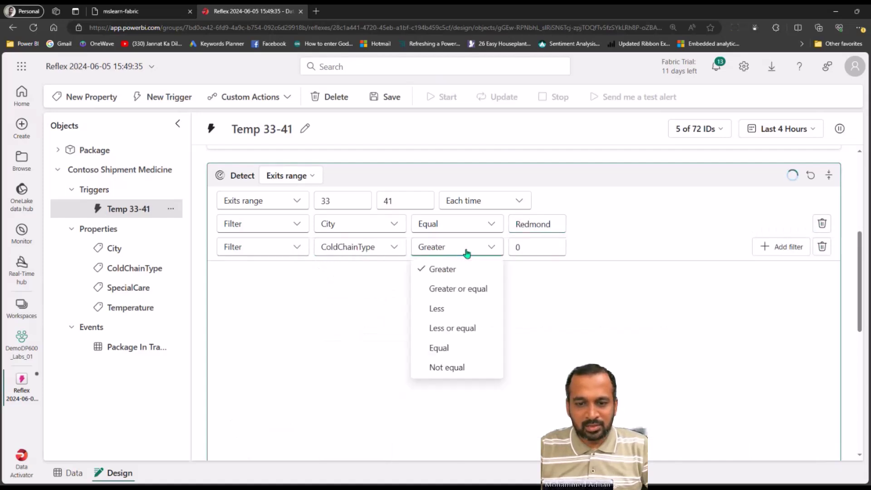
left_click(440, 347)
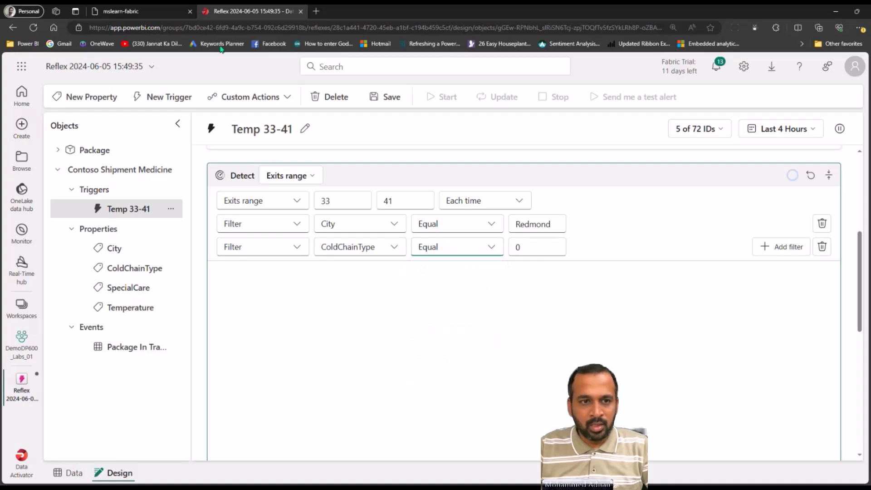
left_click(382, 247)
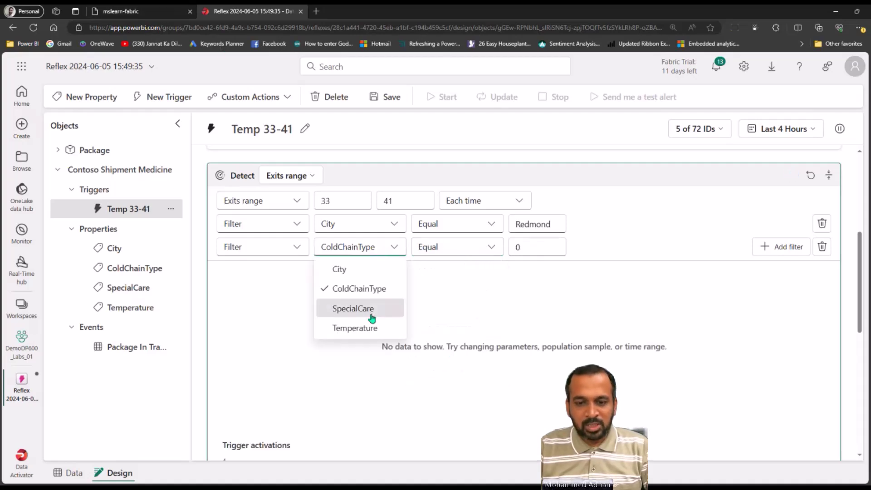
left_click(353, 308)
left_click(356, 244)
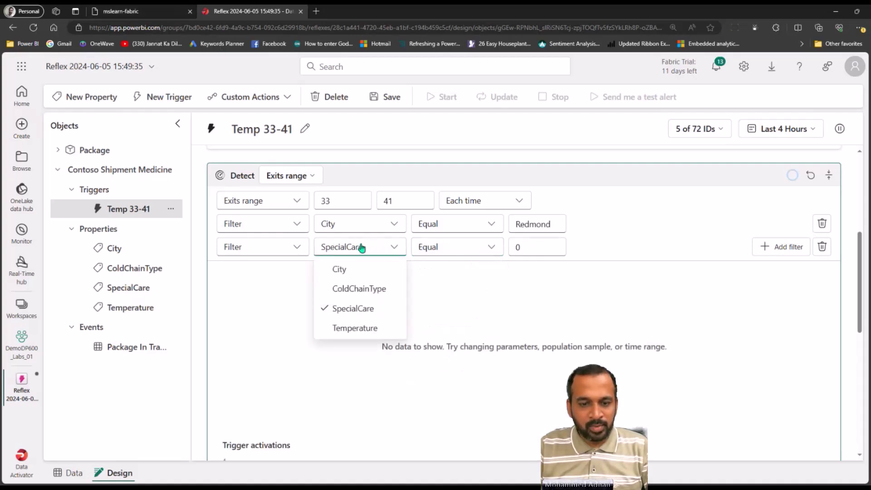
left_click(361, 287)
left_click(513, 247)
key("BackSpace")
type("Refrigerated")
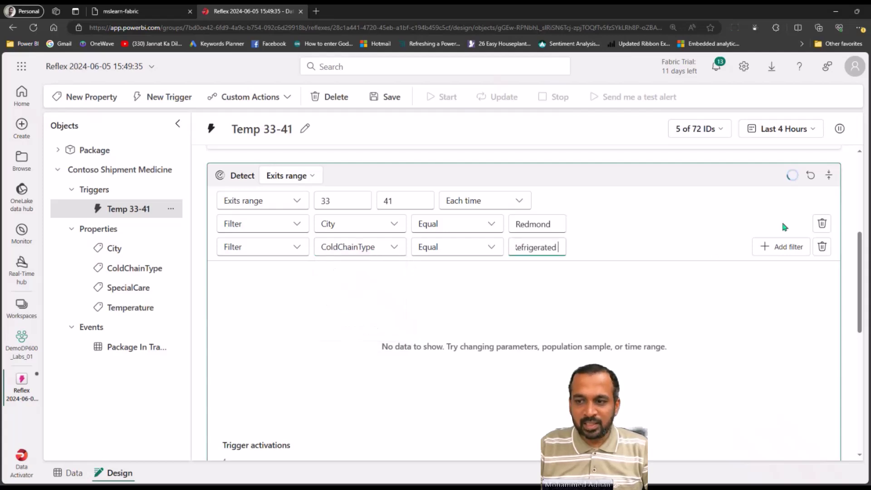
Add a third filter on SpecialCare with value Medicine
left_click(781, 247)
left_click(356, 271)
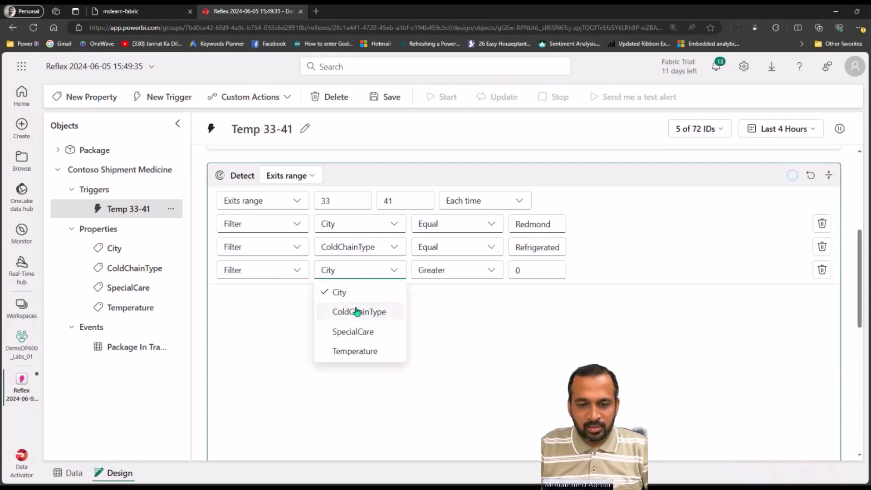
left_click(358, 311)
left_click(363, 271)
left_click(347, 332)
left_click(537, 270)
key("BackSpace")
type("Medicine")
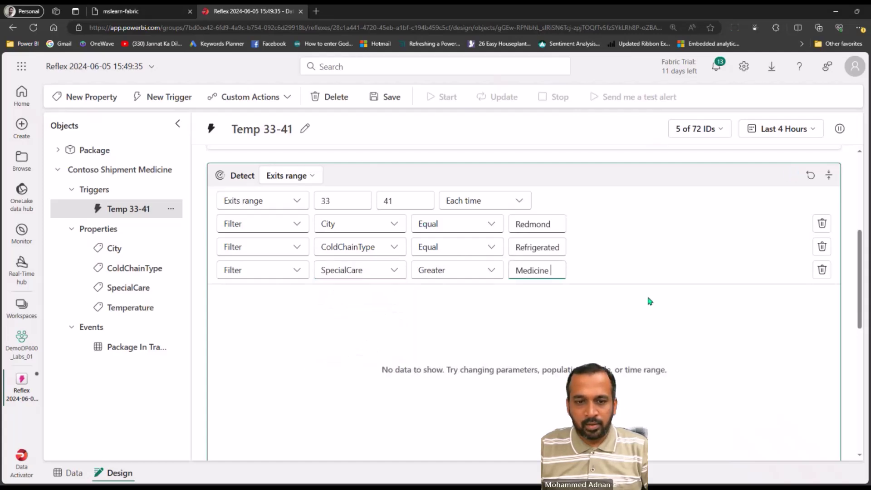
Correct the City filter value so it reads 'Redmond'
left_click(549, 247)
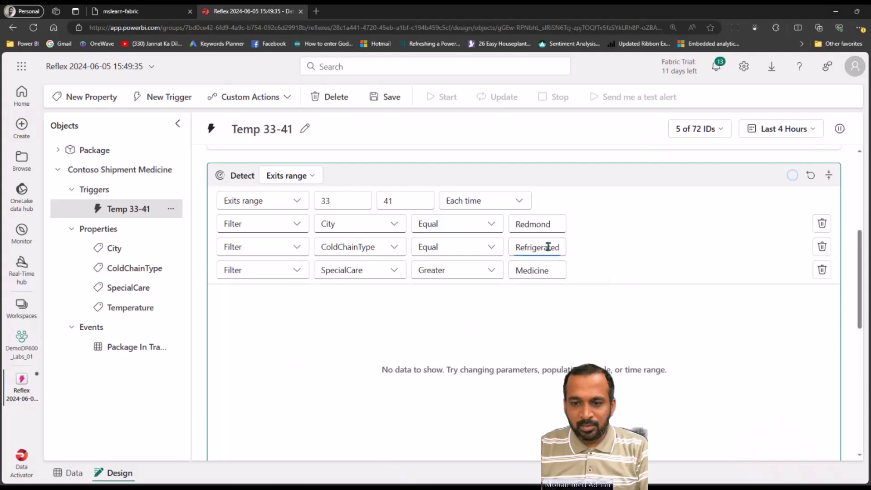
left_click(558, 224)
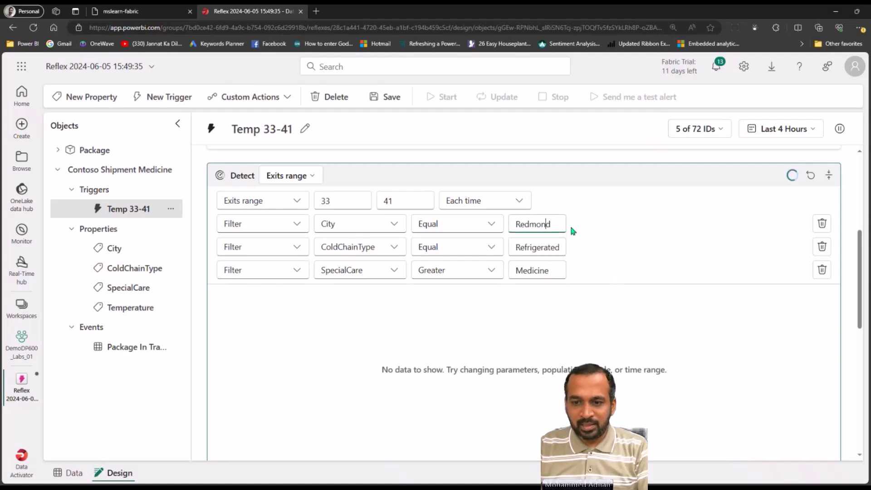
type("d")
left_click(583, 222)
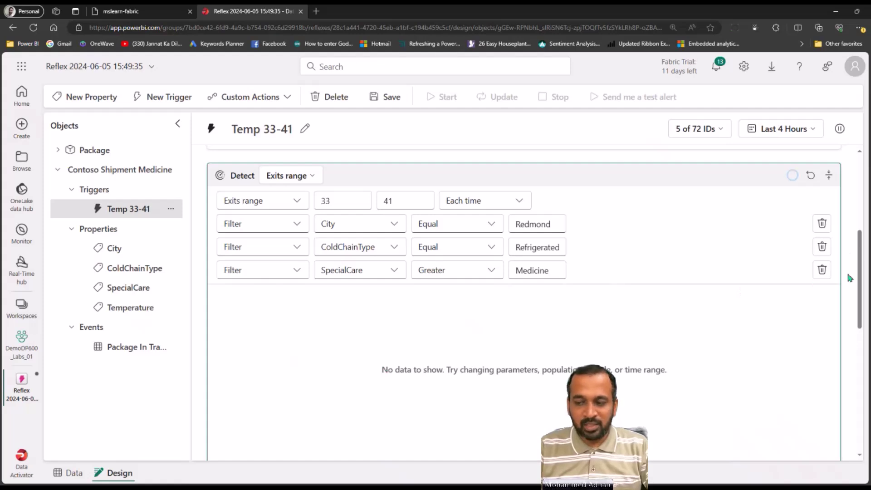
Give the Act card an Execute Fabric Item action and list the other action types
left_click_drag(861, 254, 860, 379)
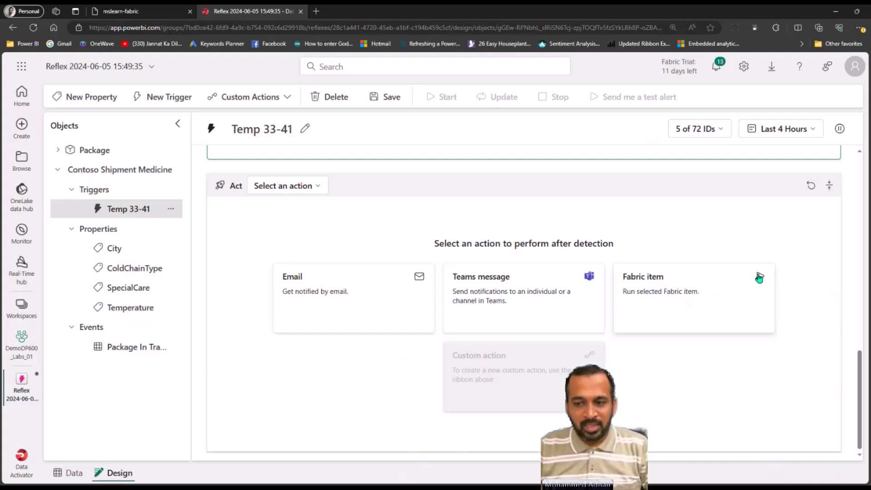
left_click(702, 290)
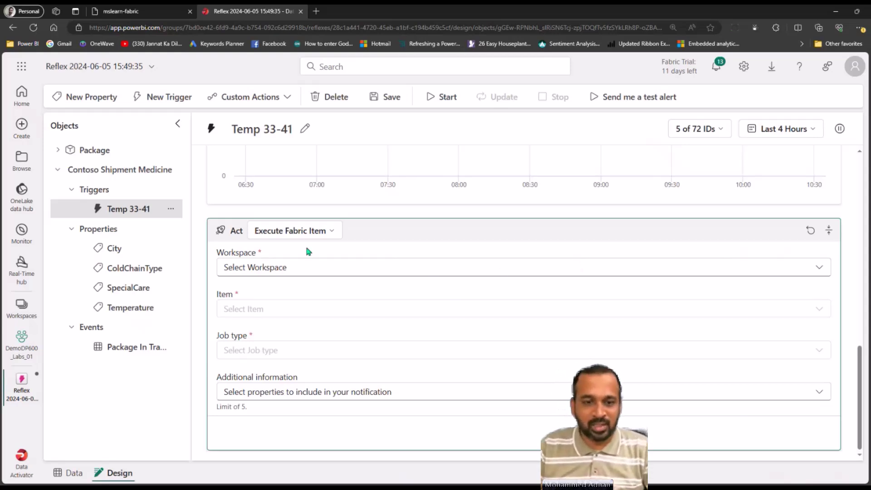
left_click(320, 231)
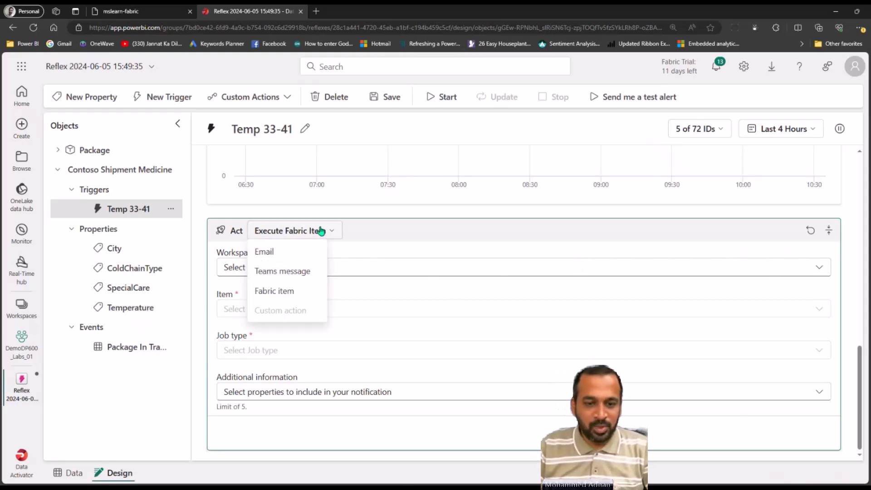
Change the trigger's action to Email
left_click(295, 253)
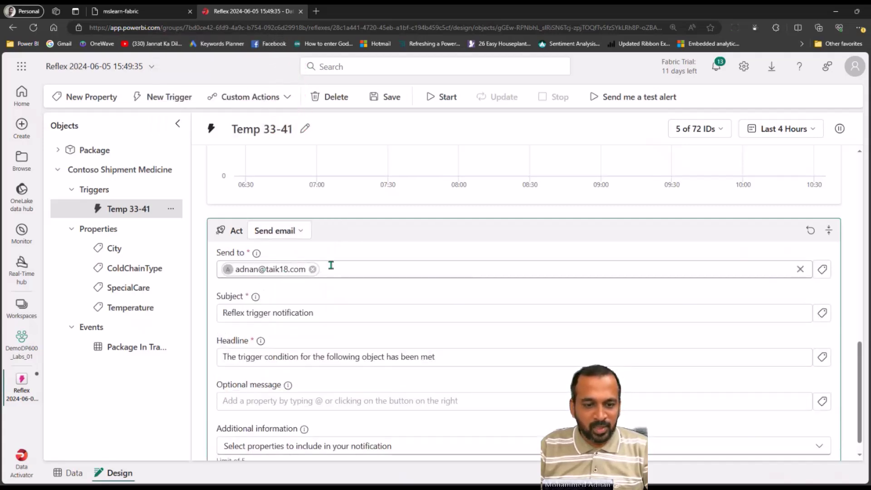
left_click(283, 314)
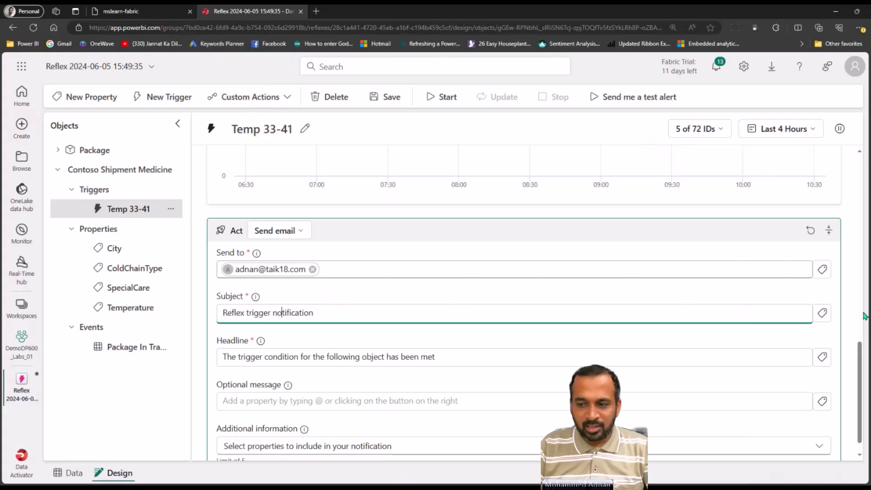
scroll(859, 360, "down", 1)
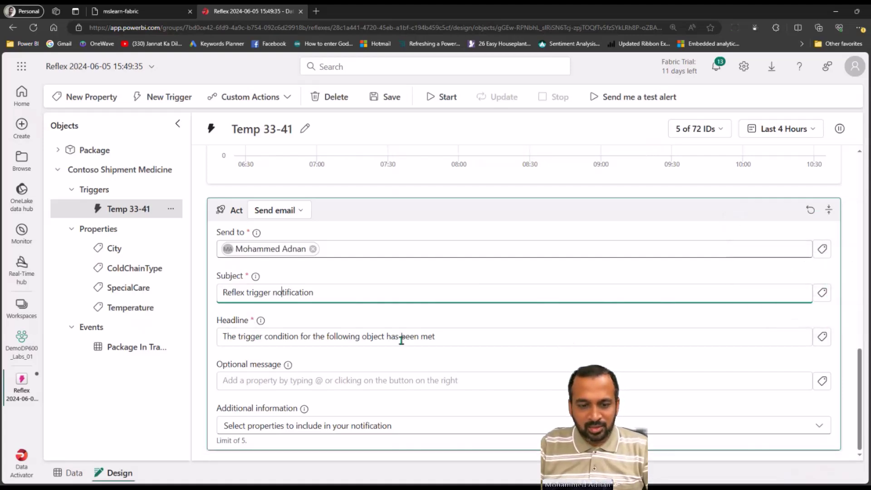
Insert City, ColdChainType, SpecialCare and Temperature tags into the email's optional message
left_click(354, 384)
left_click(820, 382)
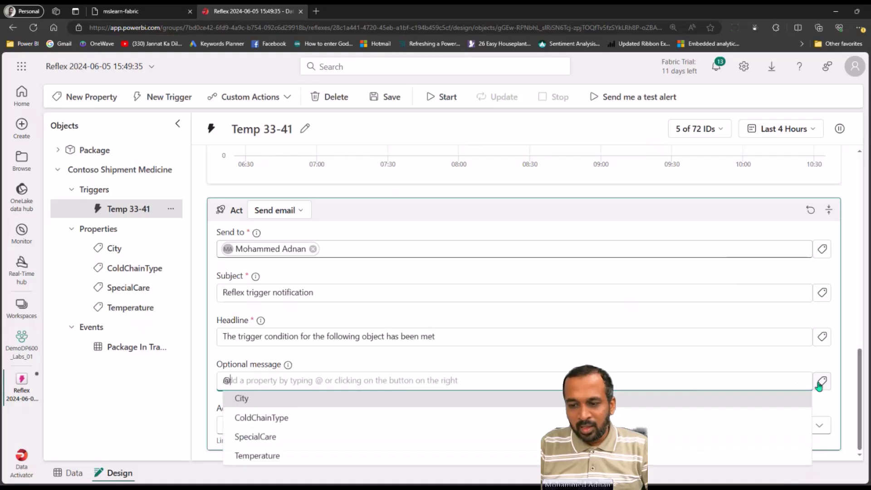
left_click(300, 400)
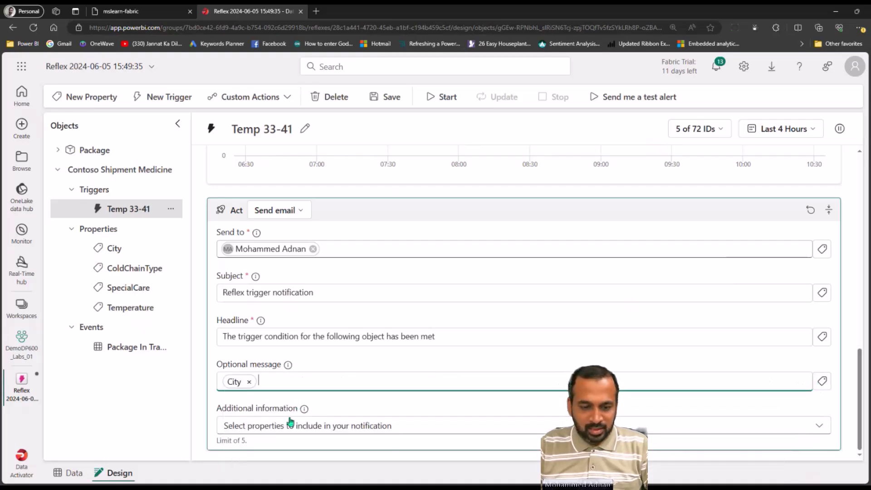
left_click(822, 381)
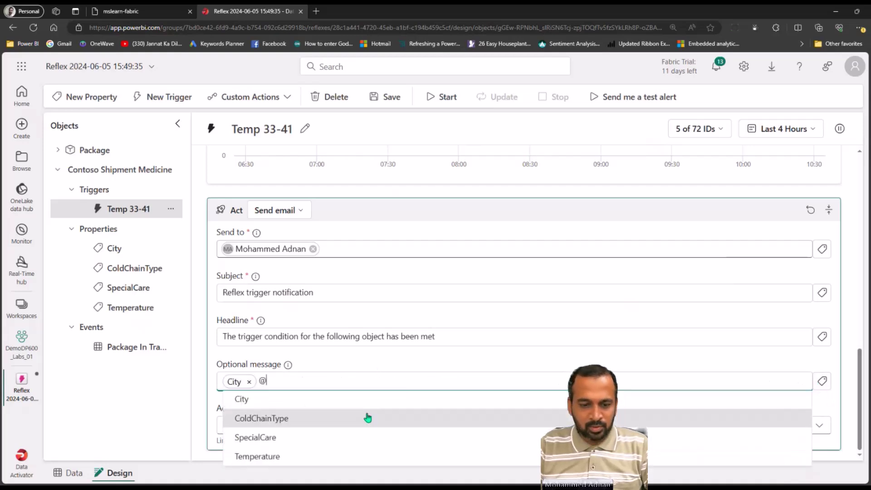
left_click(277, 421)
left_click(822, 382)
left_click(311, 439)
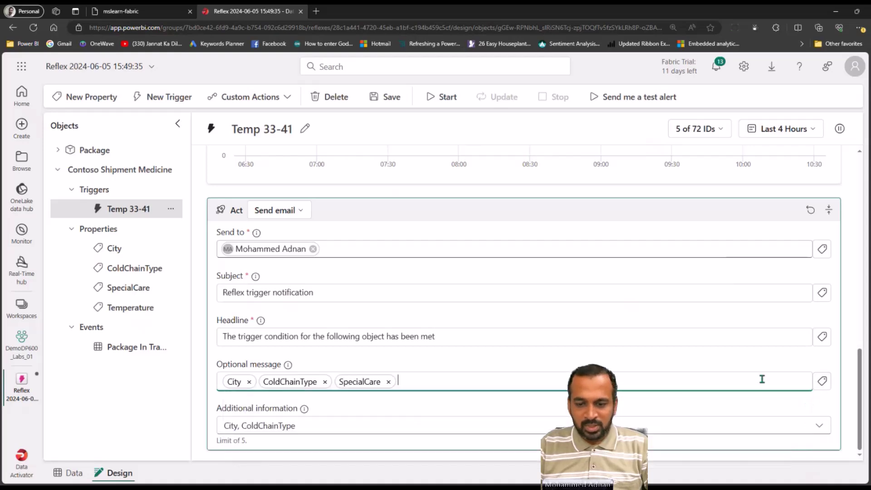
left_click(822, 382)
left_click(334, 457)
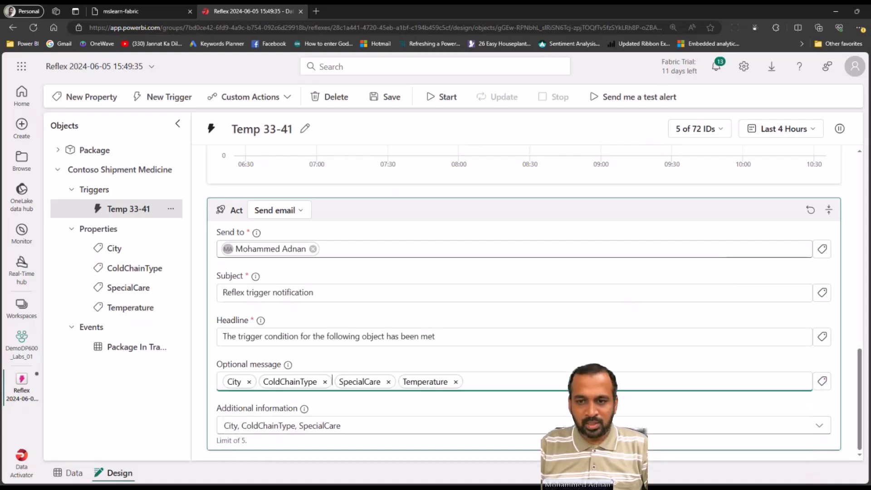
left_click_drag(858, 371, 860, 391)
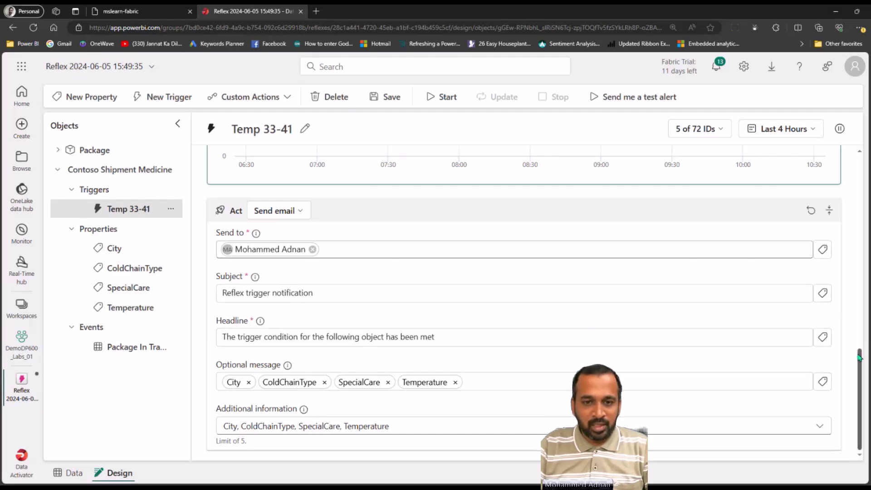
Save the trigger, then delete the SpecialCare, ColdChainType and City filters
left_click(387, 104)
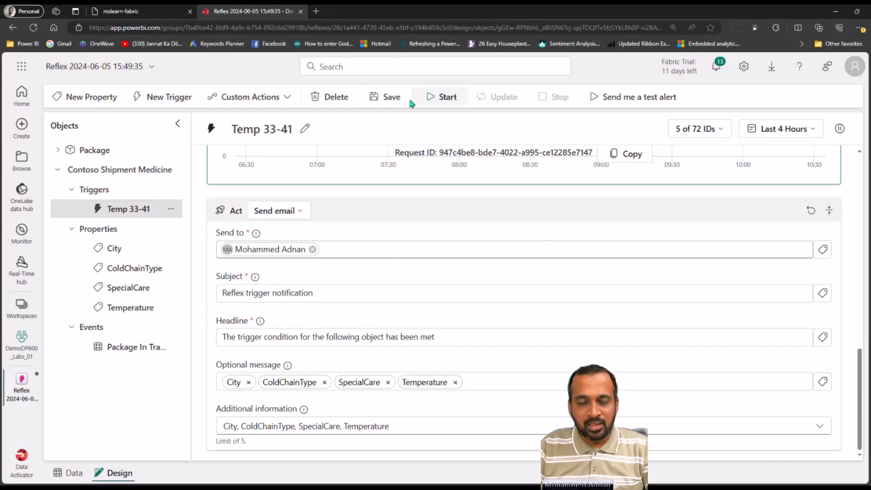
scroll(817, 326, "up", 5)
left_click(820, 325)
left_click(821, 301)
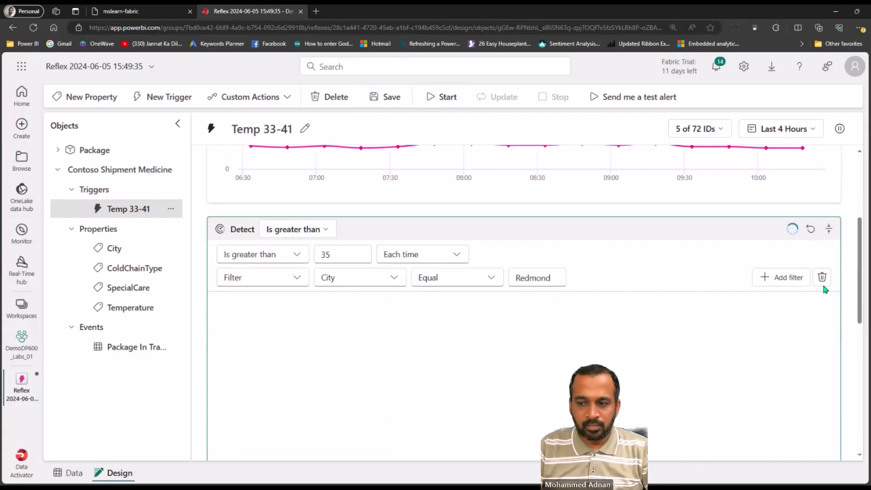
left_click(822, 278)
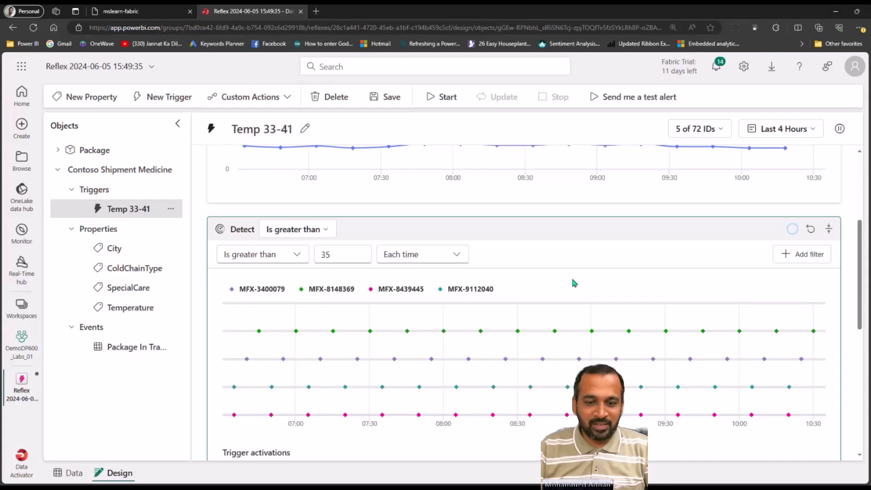
Review the trigger's chart and save the filter-free trigger
left_click_drag(864, 239, 865, 285)
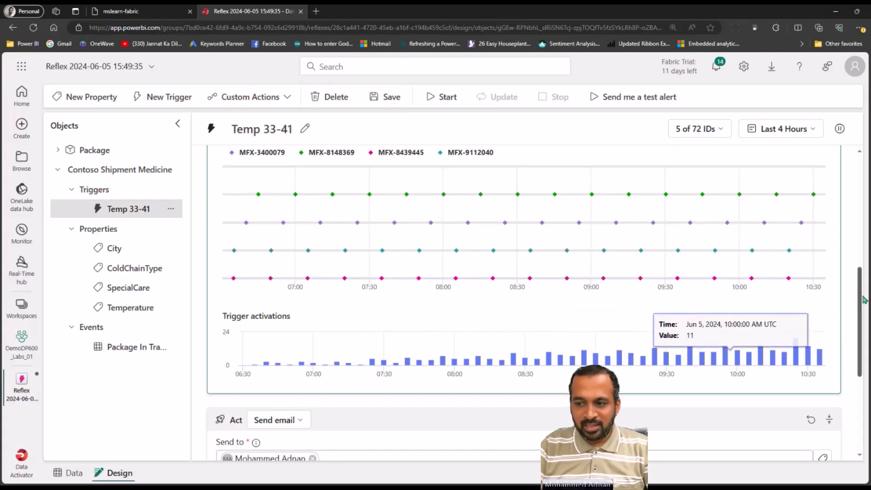
left_click_drag(863, 311, 863, 384)
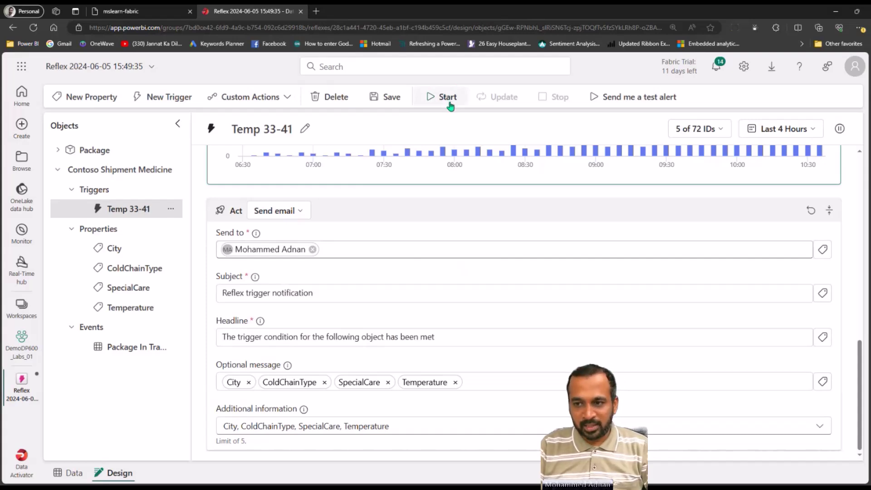
scroll(490, 304, "up", 5)
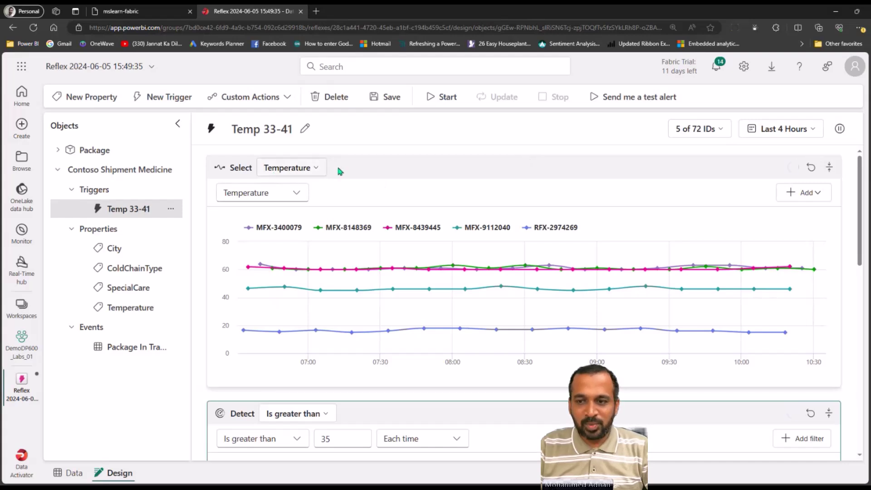
scroll(313, 217, "down", 4)
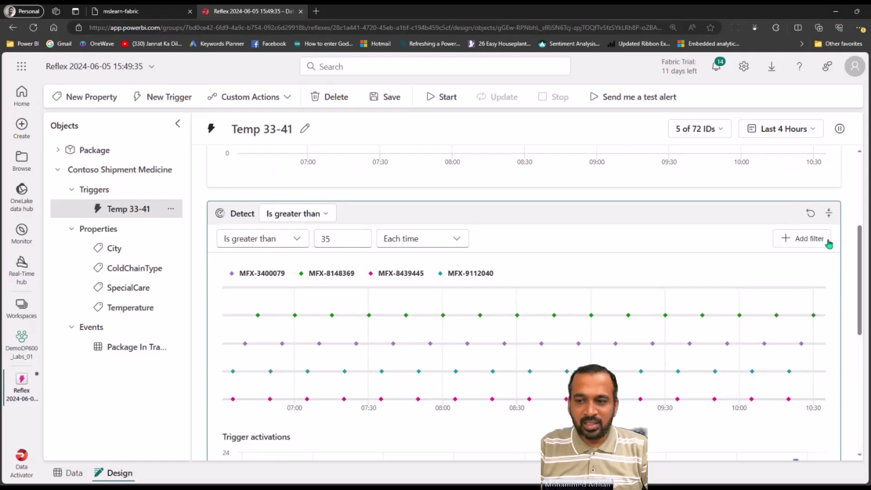
left_click_drag(862, 240, 865, 313)
scroll(309, 298, "down", 2)
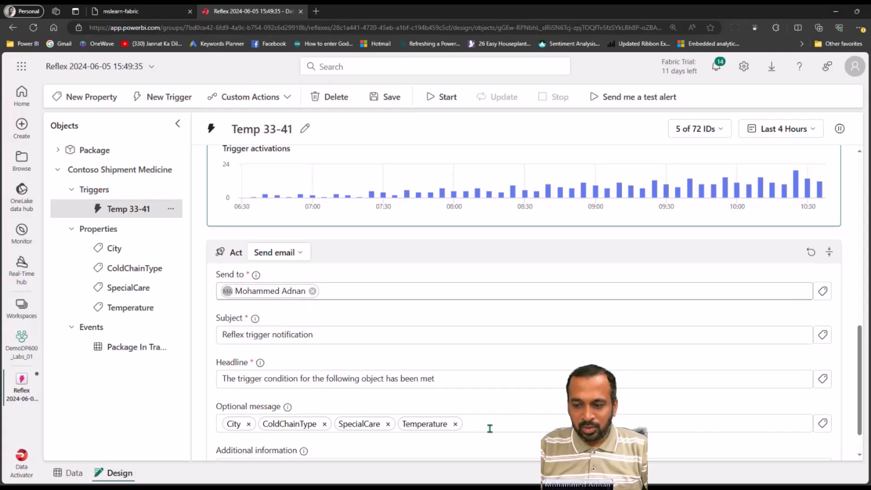
scroll(862, 381, "down", 1)
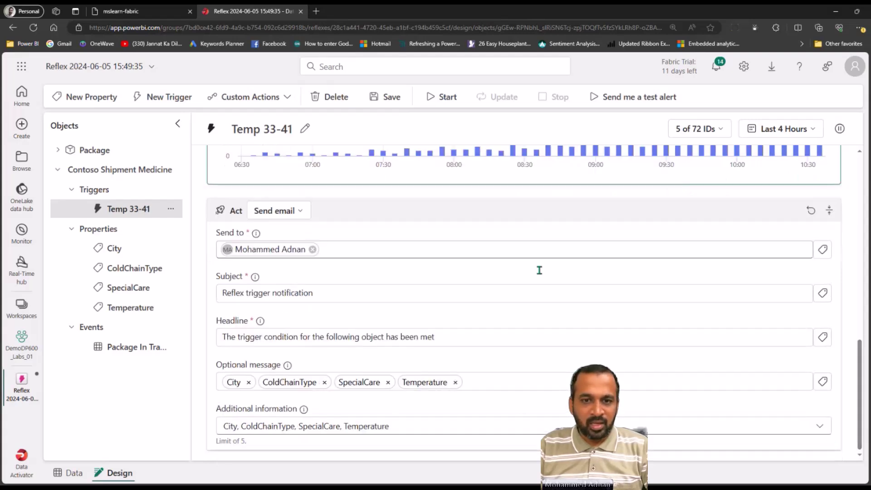
left_click(397, 100)
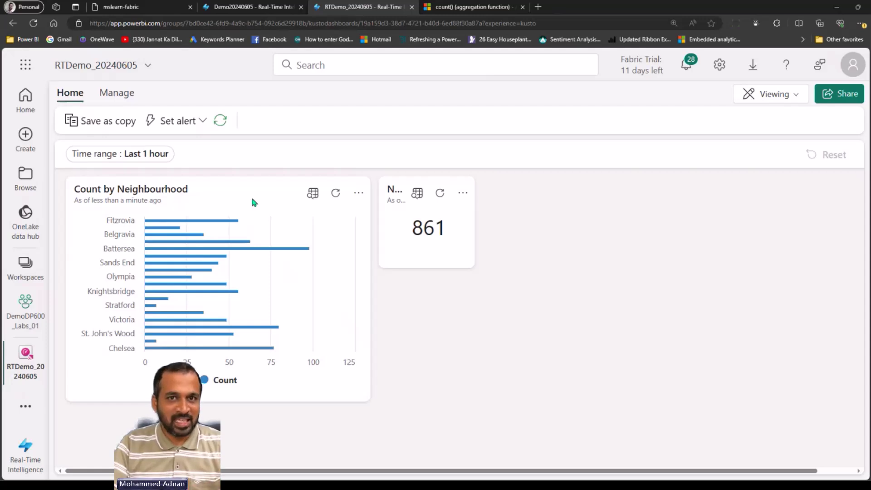
Set an alert on the Count by Neighbourhood tile
left_click(181, 121)
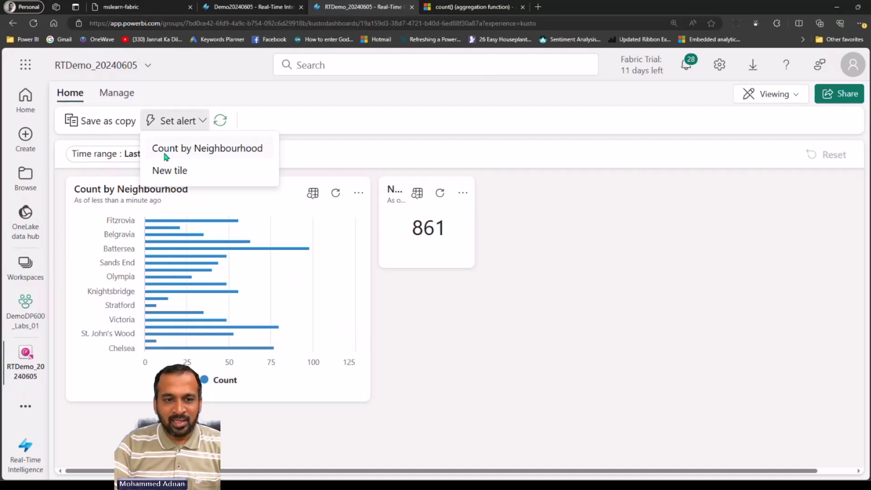
left_click(225, 153)
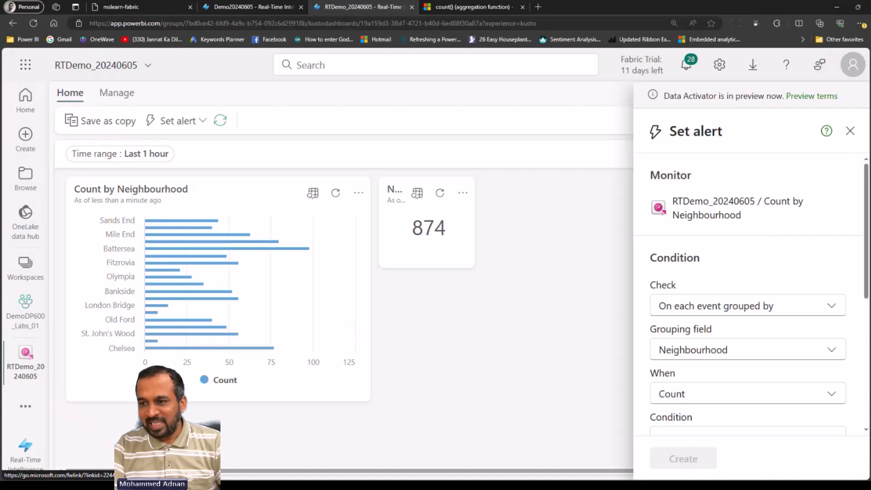
Set the alert to check each Neighbourhood's Count and fire when it is greater than 100
left_click_drag(867, 184, 867, 233)
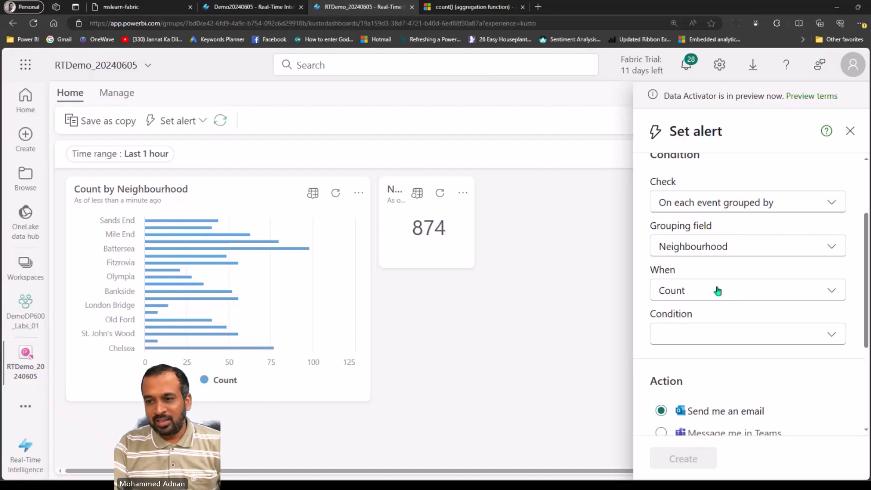
left_click(703, 206)
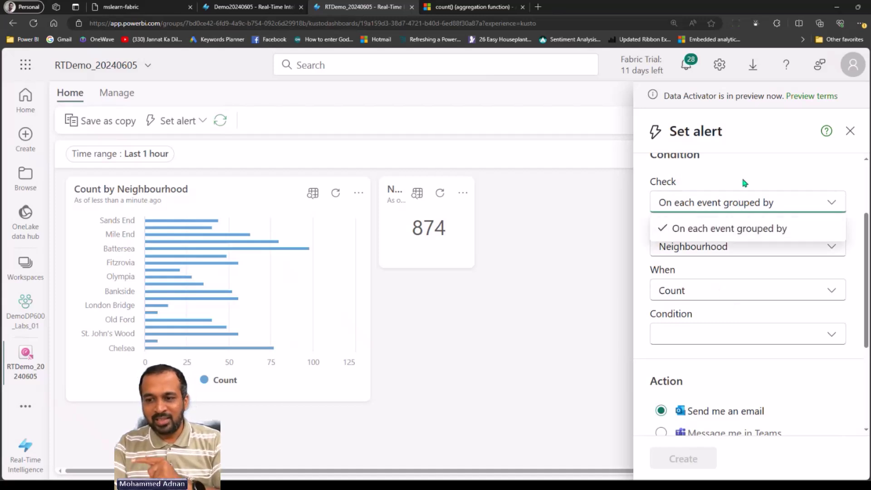
left_click(714, 234)
left_click(707, 249)
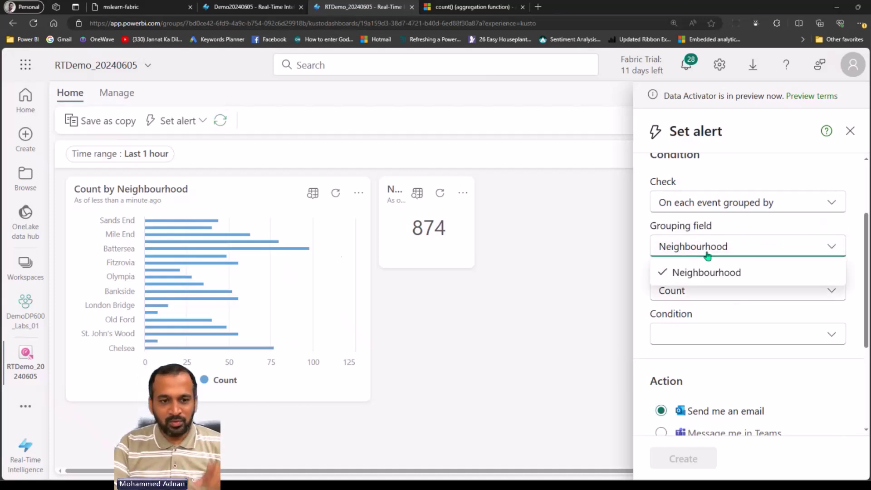
left_click(744, 202)
left_click(701, 290)
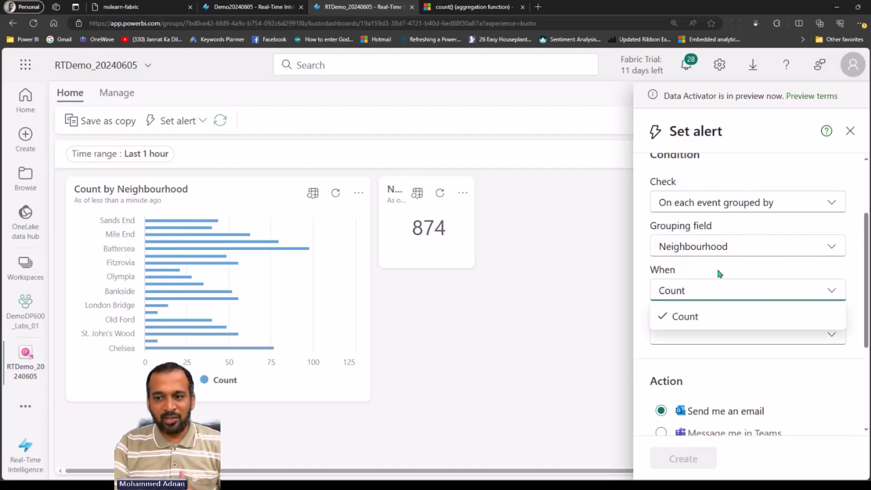
left_click(737, 351)
left_click(720, 338)
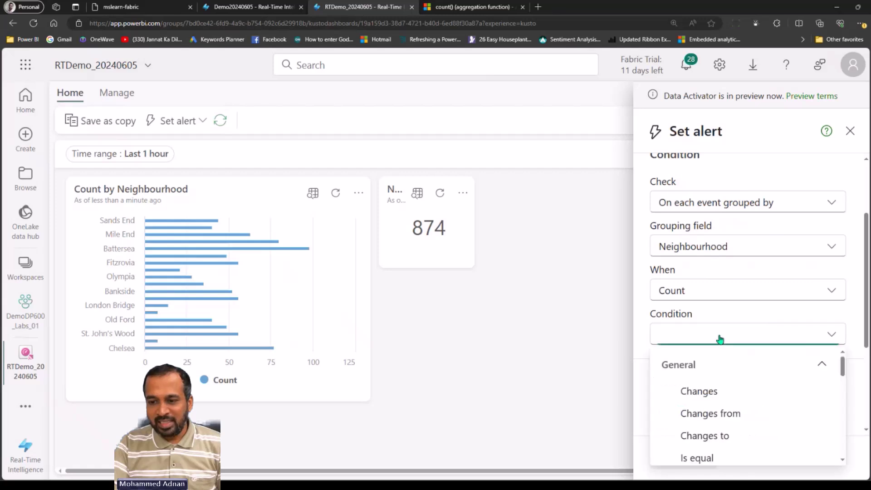
left_click_drag(866, 300, 866, 365)
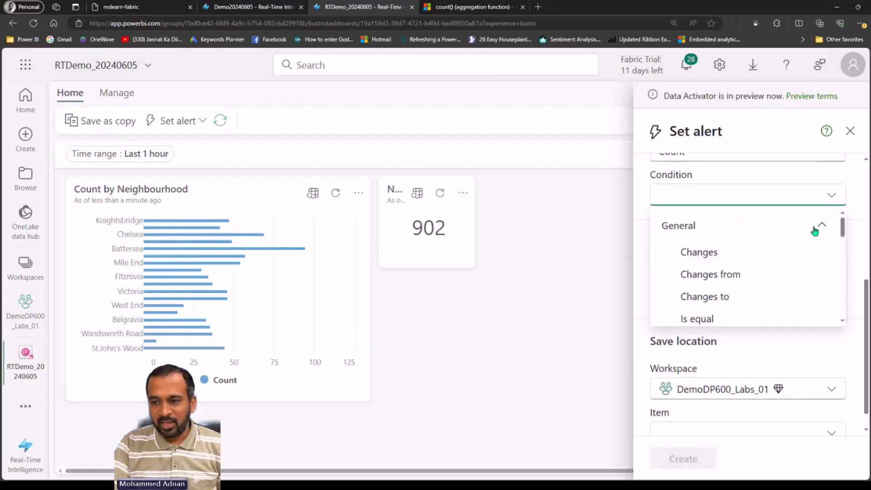
left_click_drag(842, 227, 845, 278)
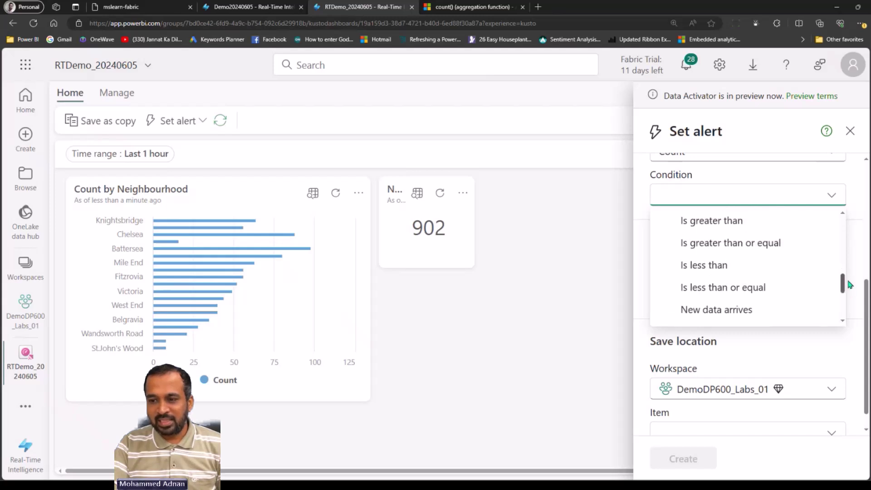
left_click(708, 226)
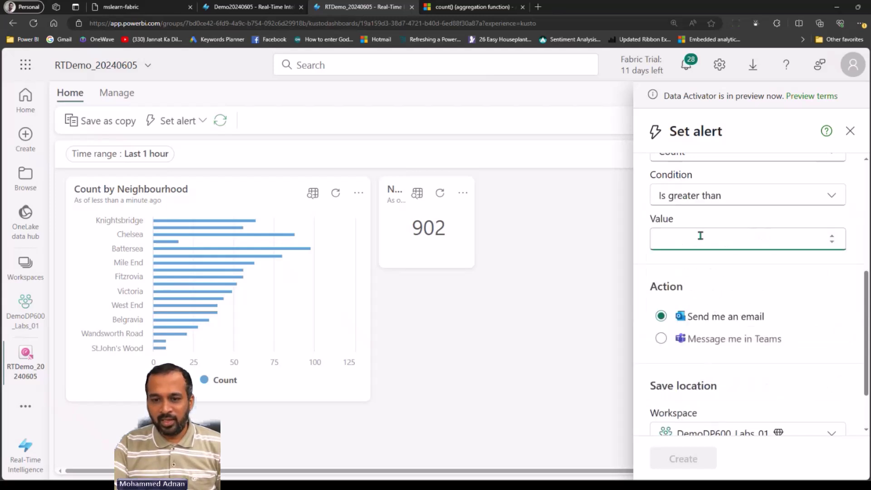
type("100")
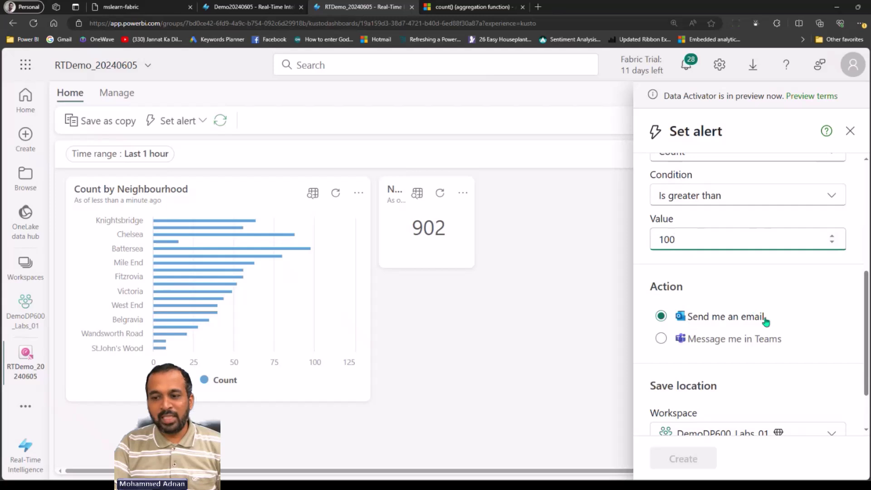
scroll(777, 345, "down", 2)
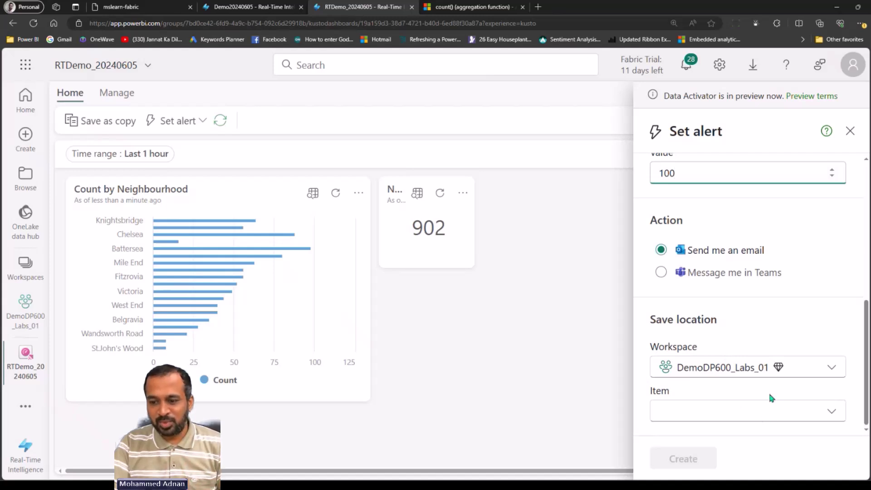
Save the alert into a new reflex item named 'My Reflex RT Dahboard01' and create it
left_click(768, 412)
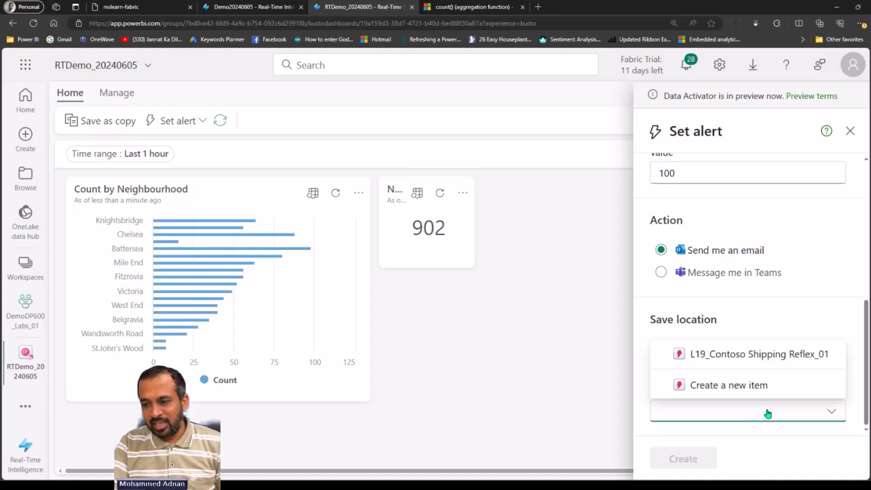
left_click(763, 309)
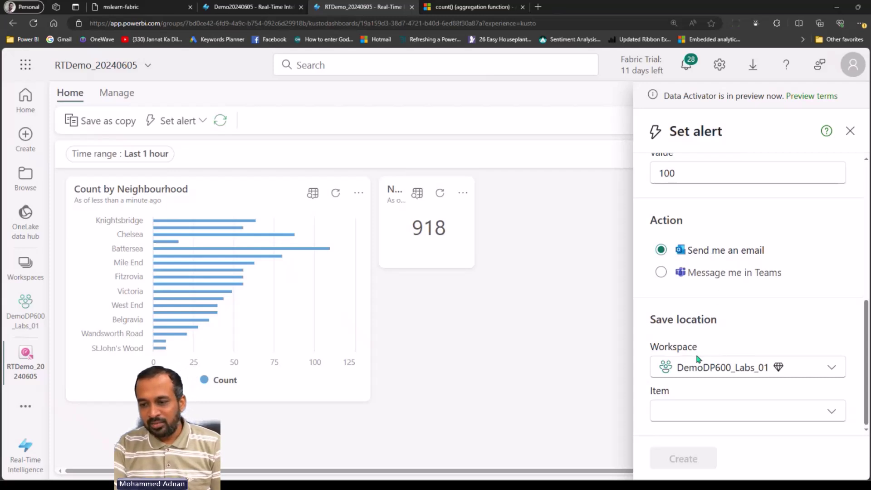
left_click_drag(656, 320, 726, 320)
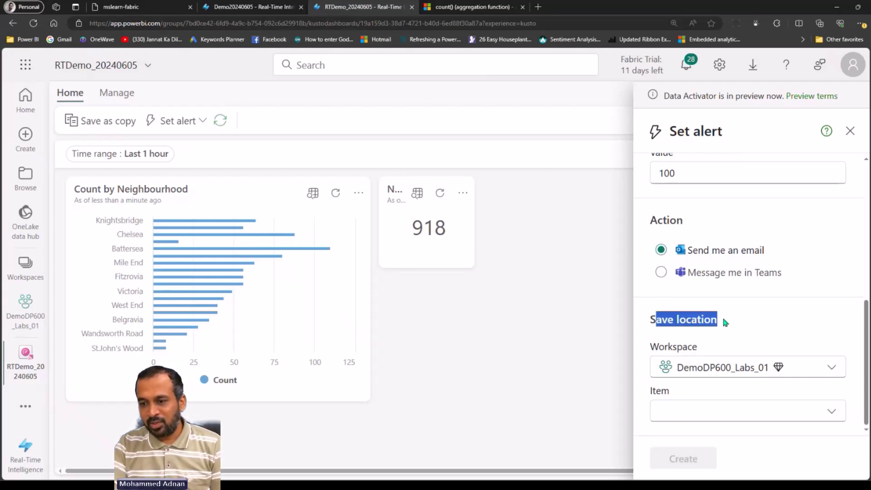
left_click(760, 409)
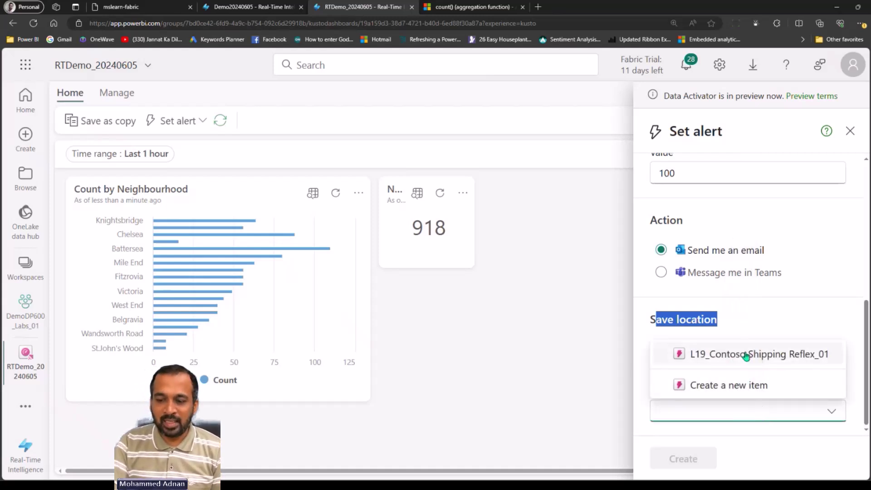
left_click(736, 386)
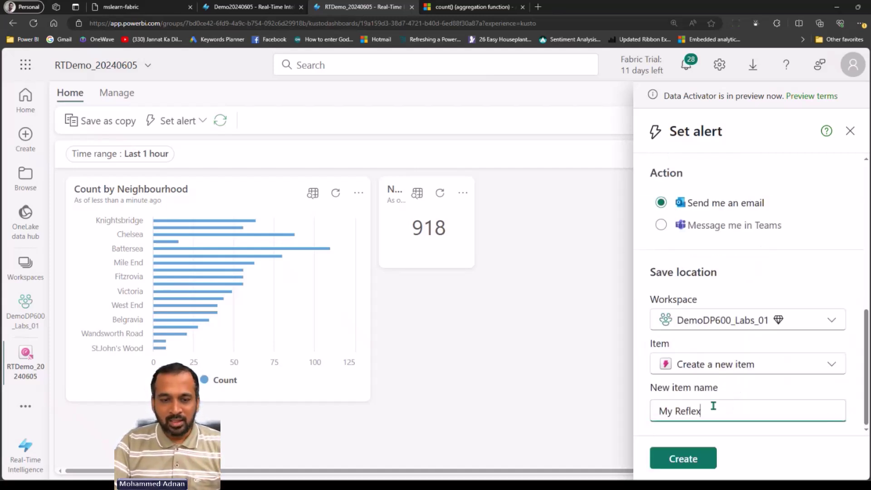
type("RT Dahboard")
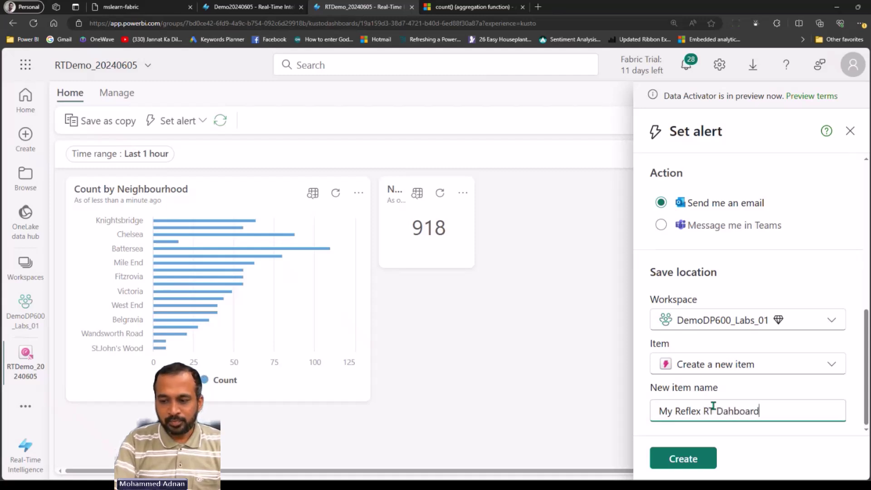
type("01")
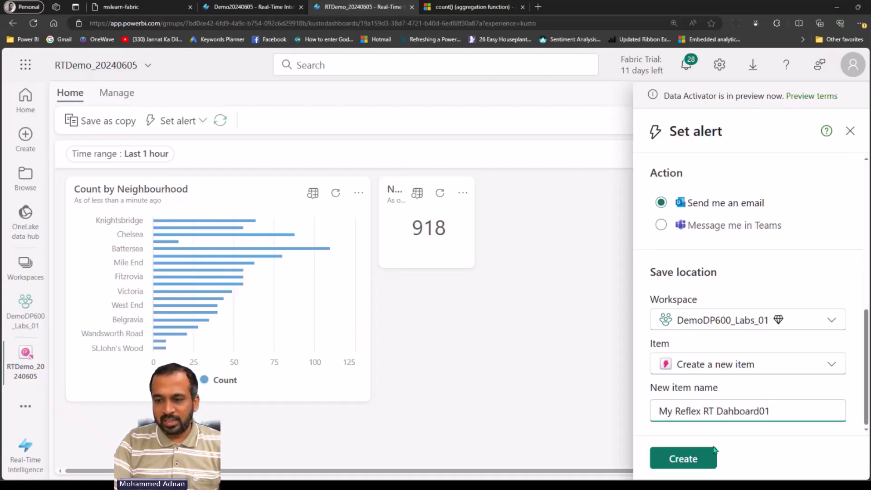
left_click(709, 458)
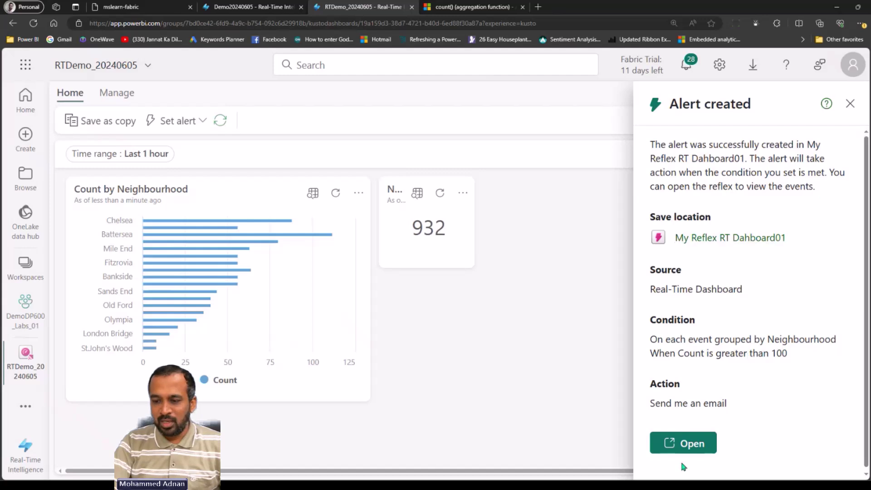
Open the new reflex and check Battersea's count of 112 on the Count IsAbove 100 trigger chart
left_click(685, 447)
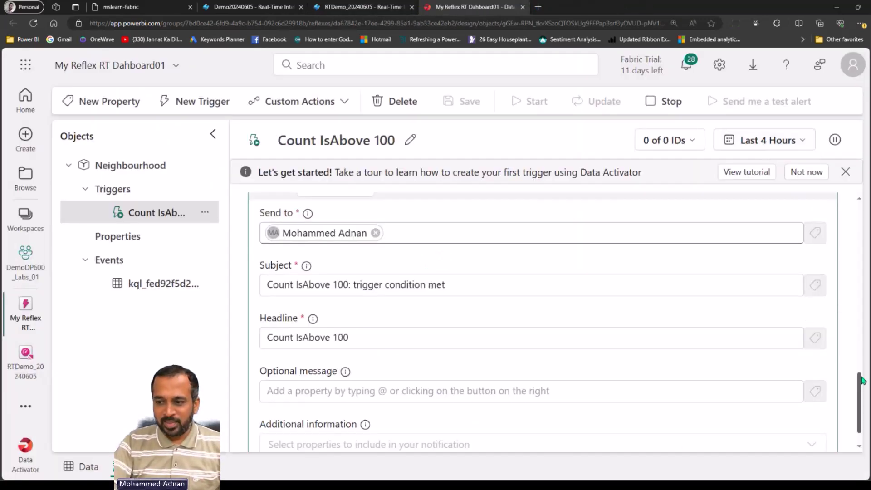
left_click_drag(859, 399, 850, 186)
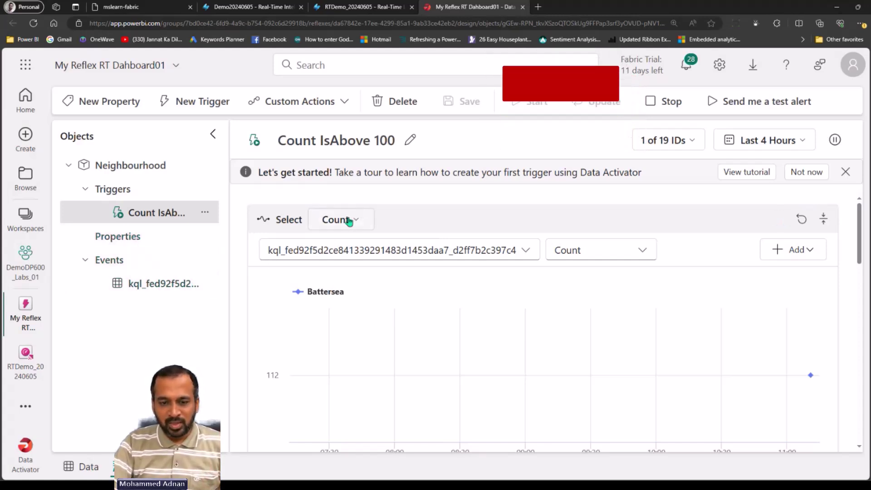
scroll(851, 253, "down", 1)
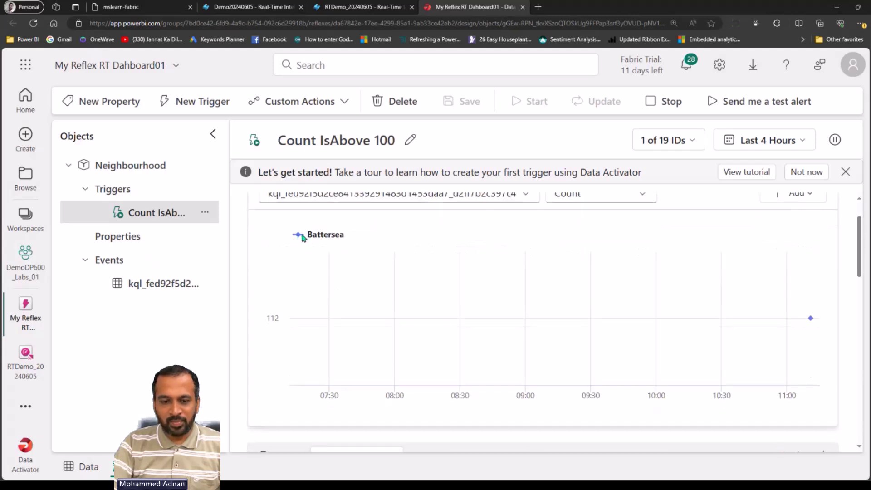
mouse_move(800, 356)
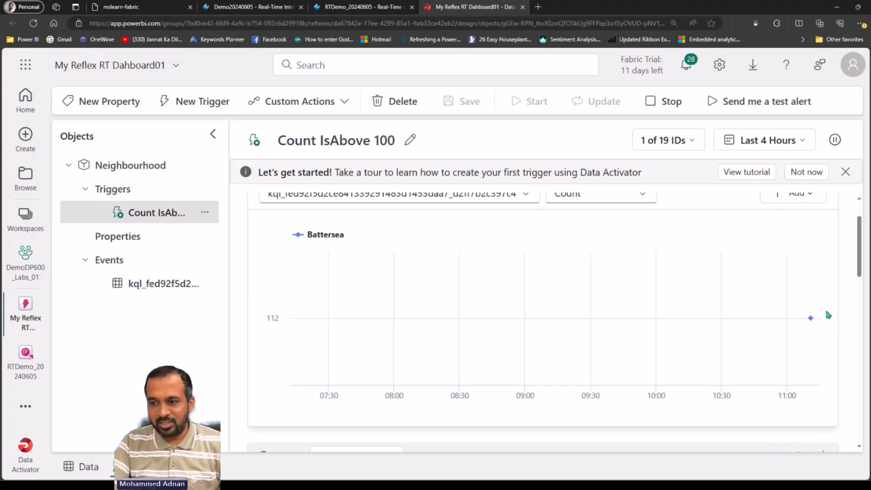
mouse_move(811, 320)
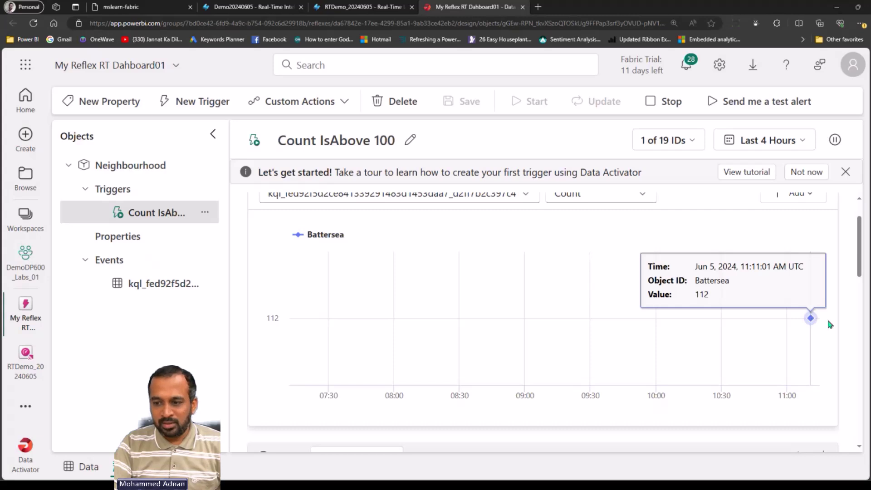
left_click_drag(861, 242, 861, 233)
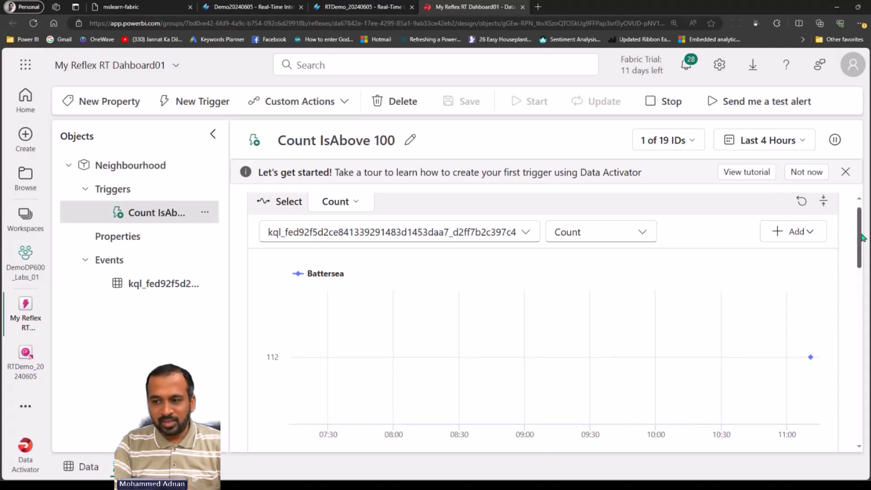
left_click_drag(857, 223, 495, 287)
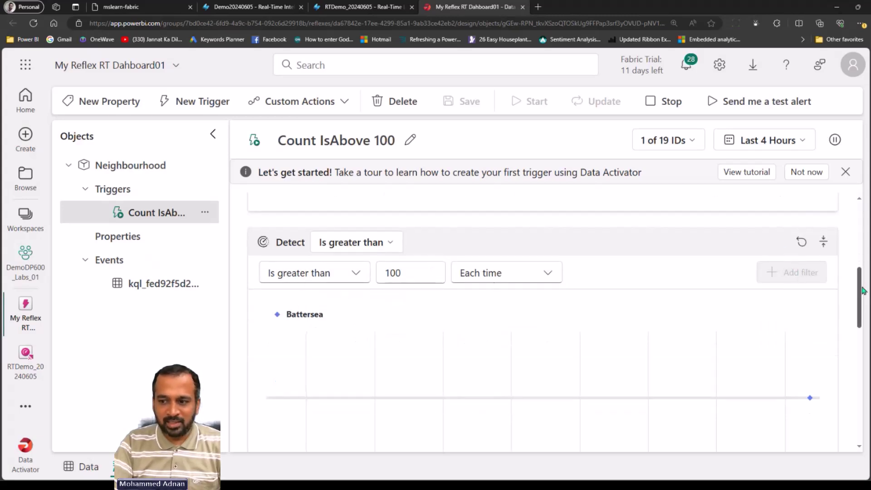
left_click_drag(859, 291, 859, 315)
left_click_drag(857, 357, 858, 404)
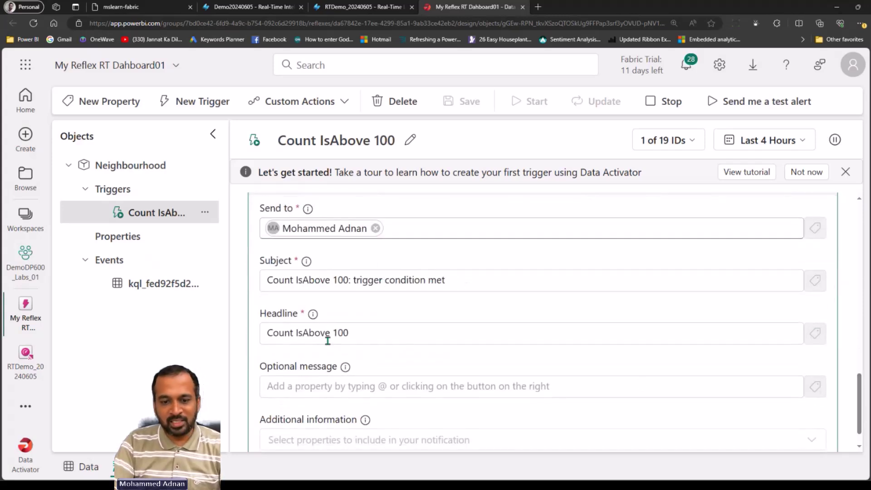
left_click_drag(858, 386, 858, 393)
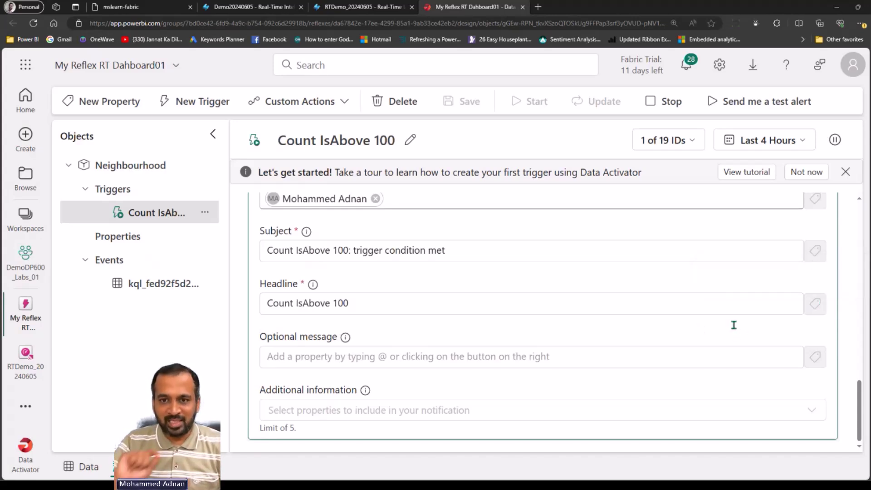
left_click_drag(862, 389, 866, 399)
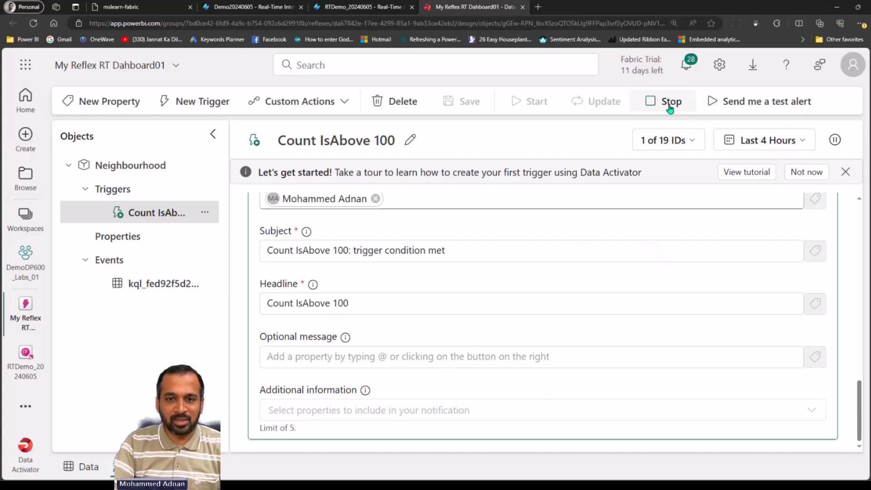
Inspect the kql event stream's raw Count events in the data view, then return to the Neighbourhood design view
left_click(178, 279)
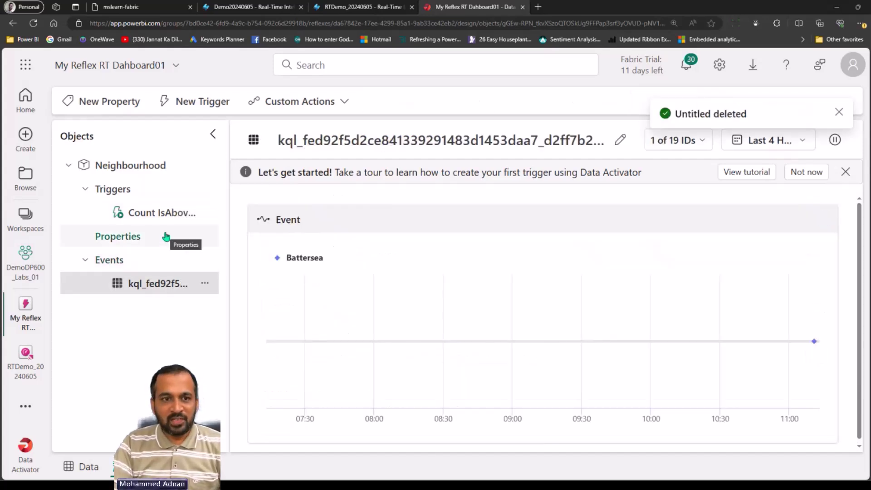
left_click(81, 472)
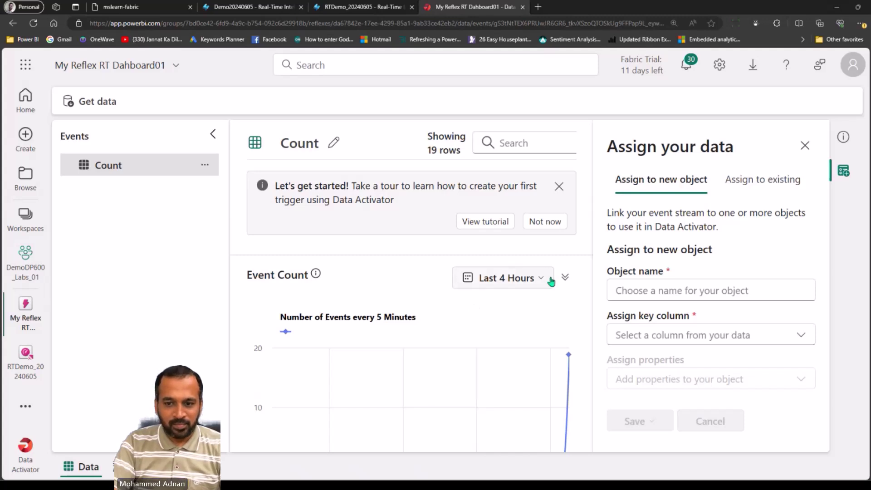
left_click(566, 277)
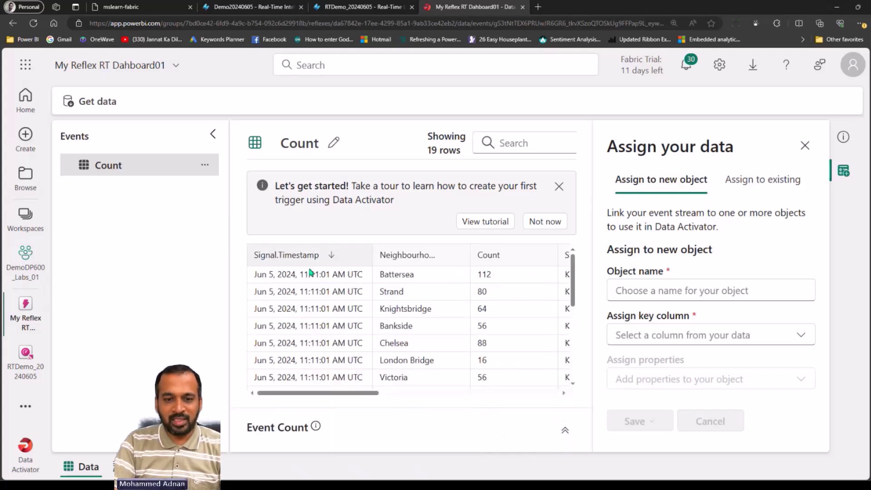
left_click_drag(379, 392, 369, 393)
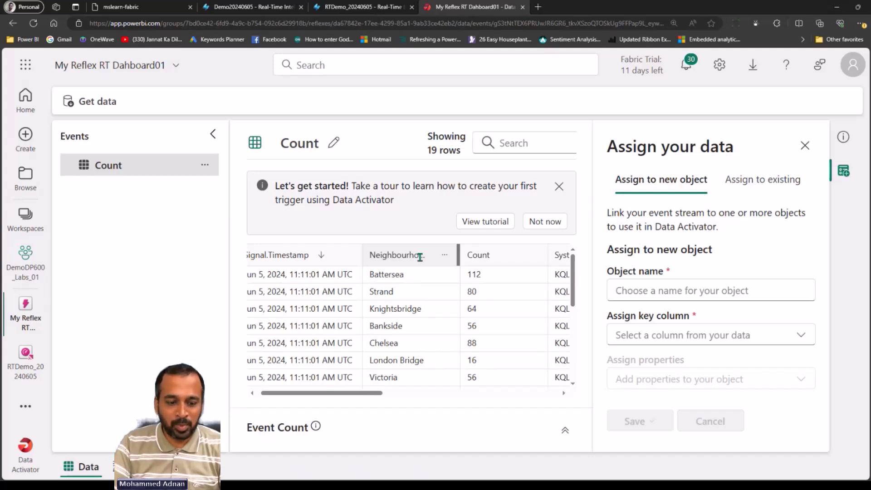
left_click(119, 466)
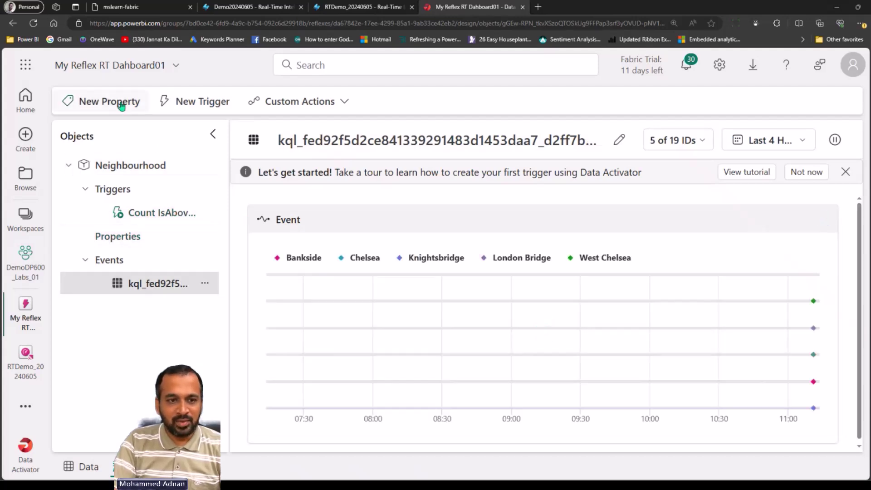
Add a NeighbourhoodName property that reads the kql event's Neighbourhood column
left_click(104, 101)
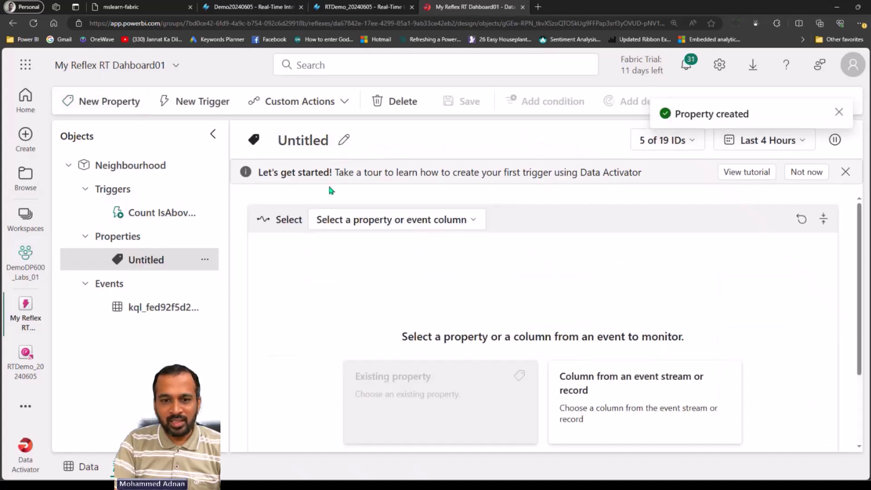
left_click(344, 140)
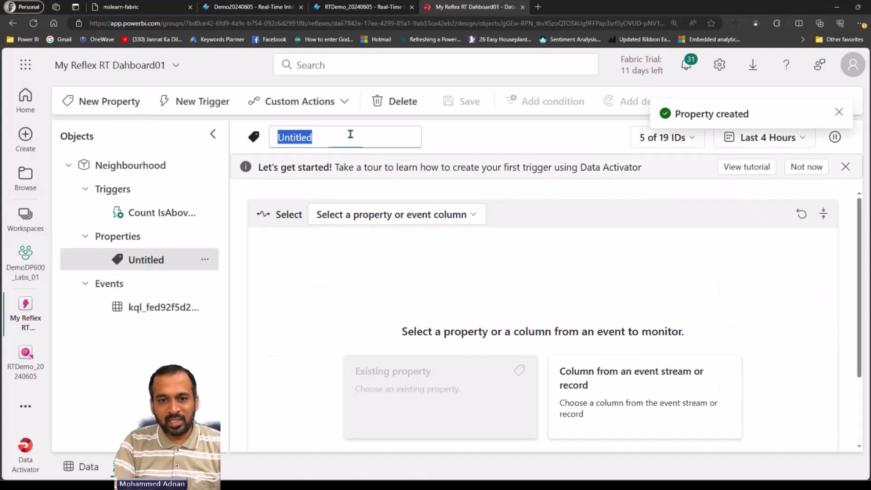
type("Neighbourhood")
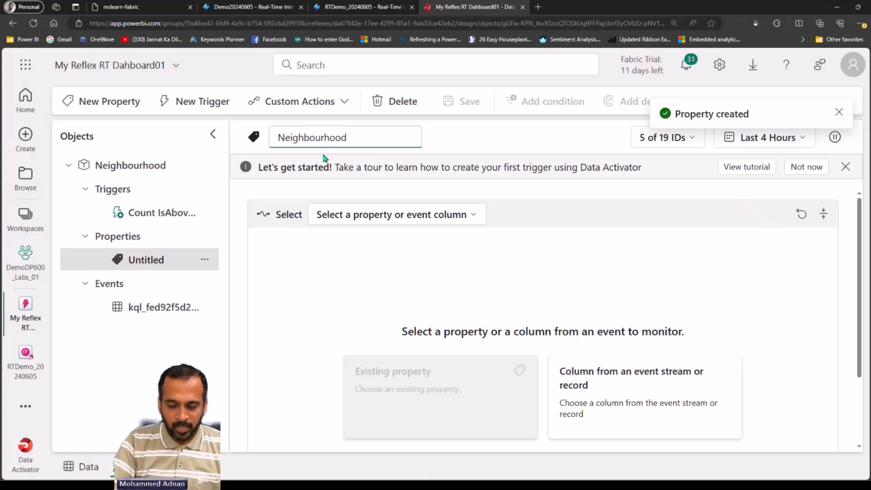
type("Name")
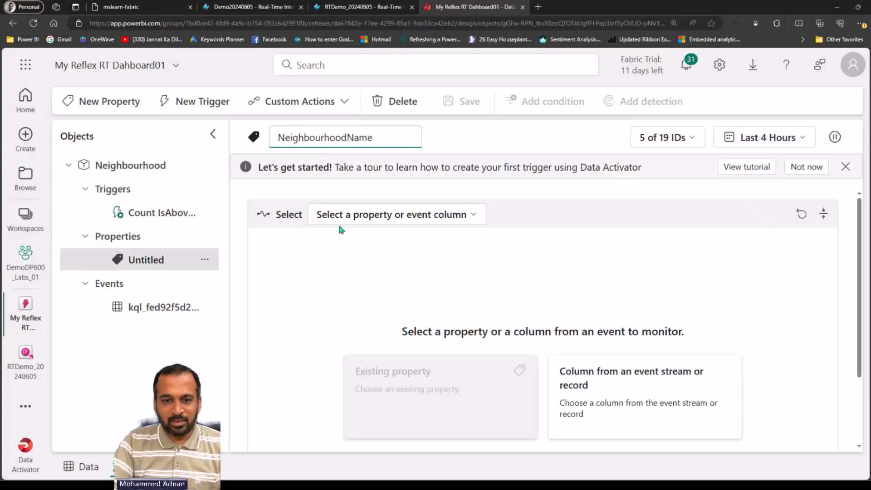
key("Return")
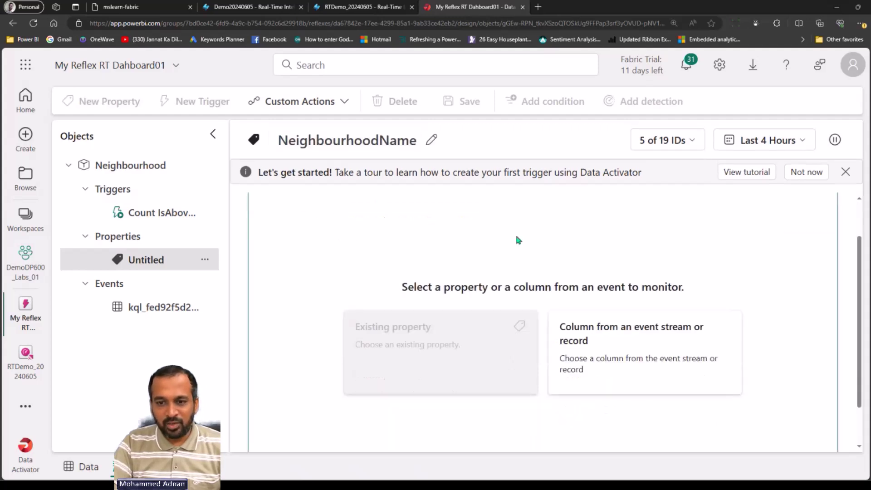
left_click(382, 223)
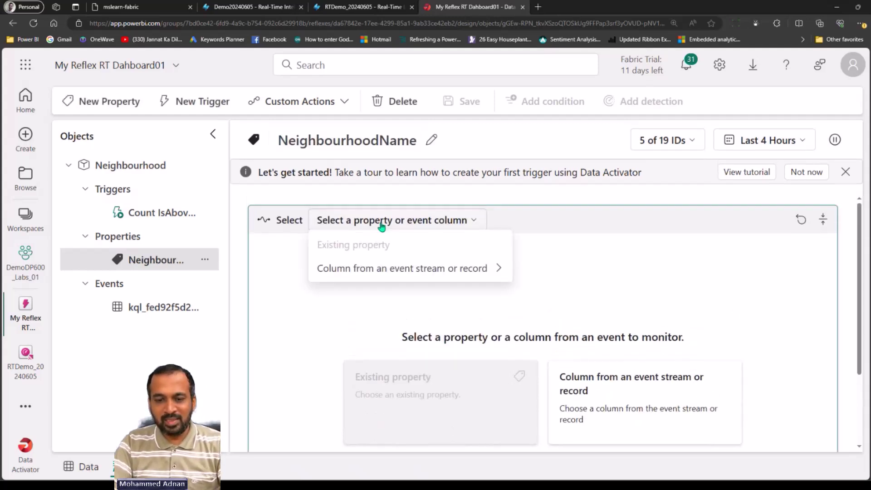
left_click(496, 269)
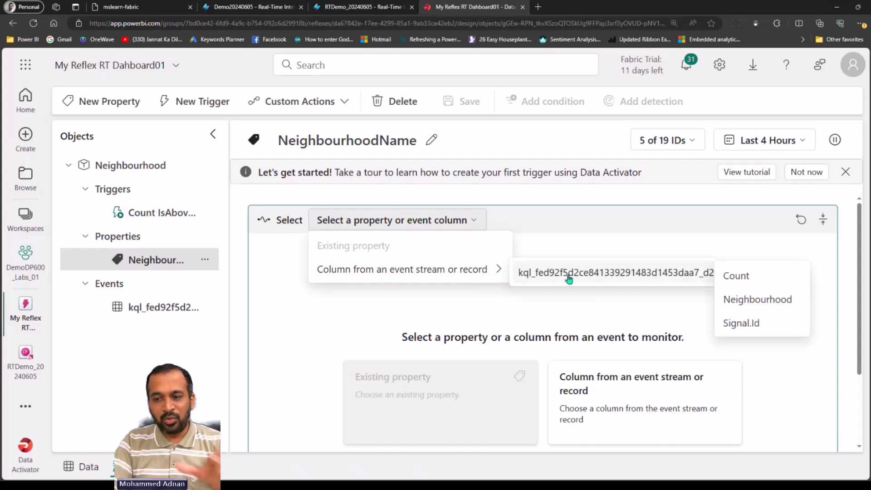
mouse_move(635, 278)
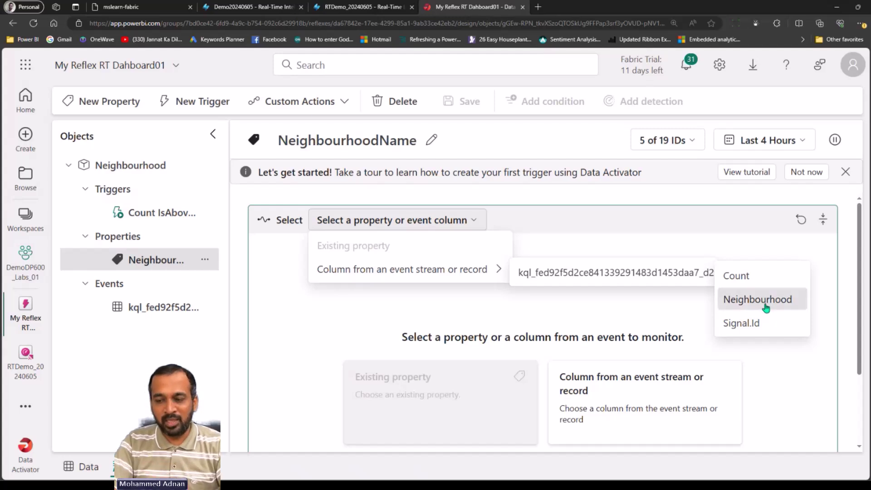
left_click(765, 303)
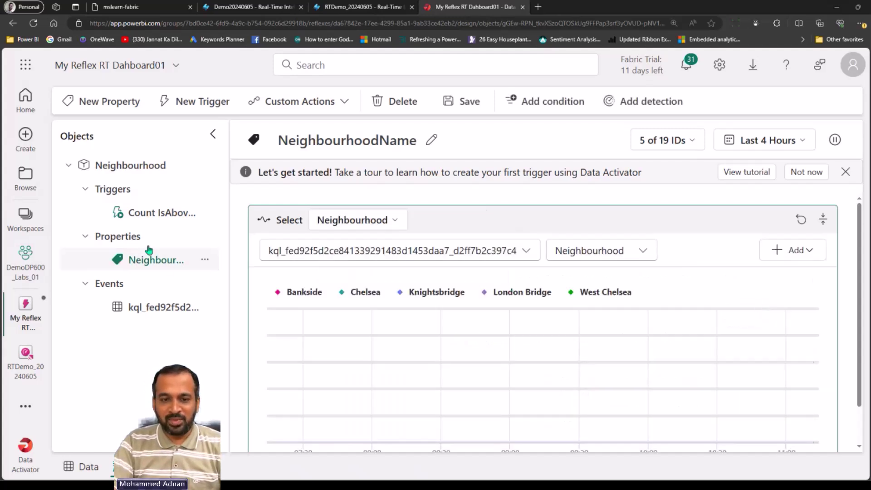
left_click(149, 215)
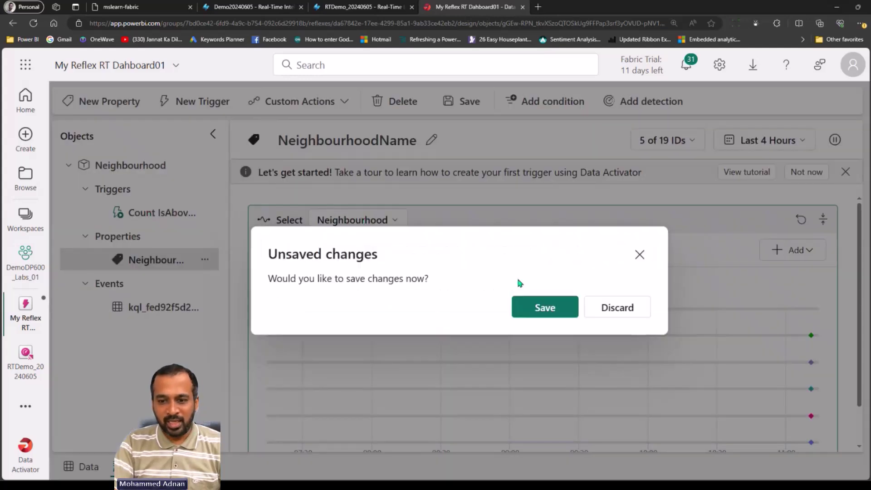
Save the NeighbourhoodName property and insert it into the alert email's subject
left_click(547, 309)
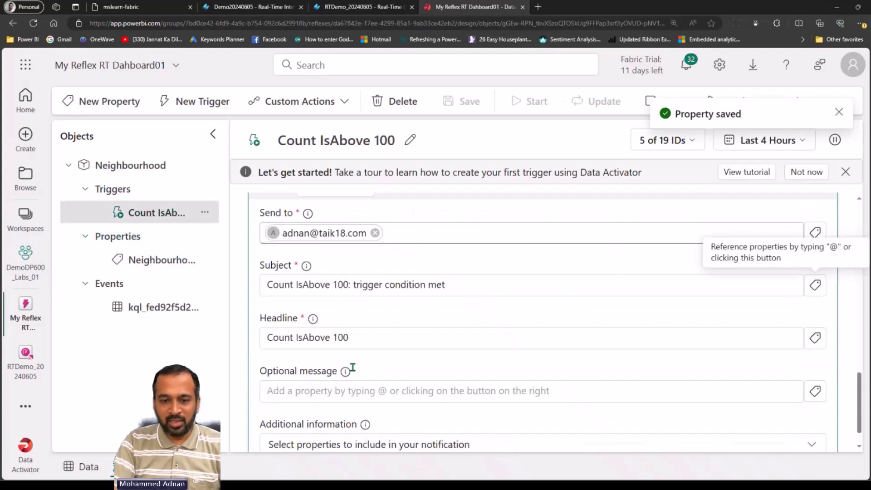
left_click(485, 285)
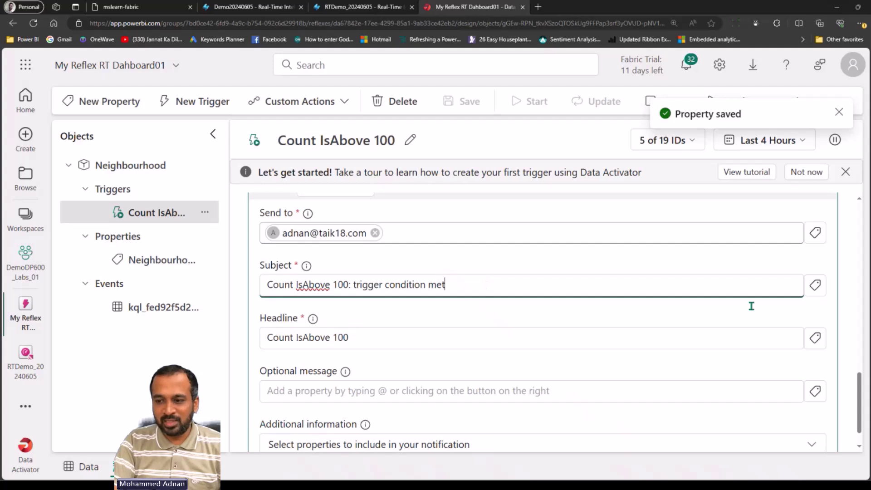
left_click(815, 285)
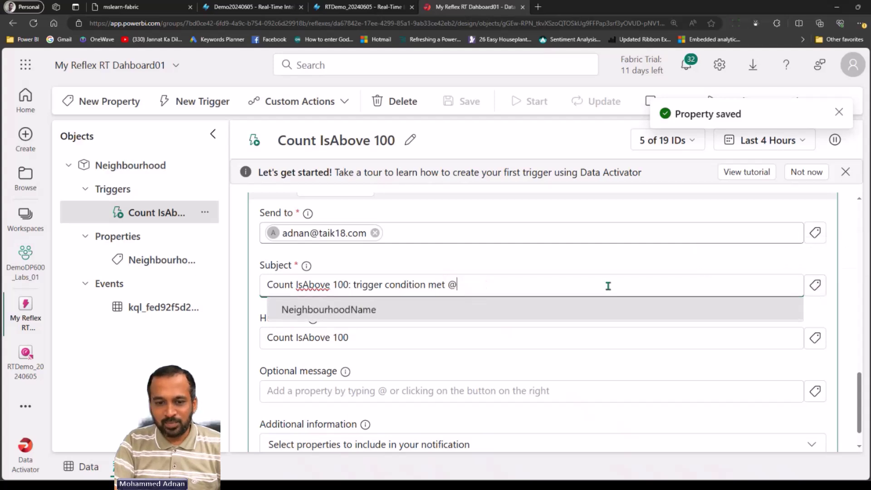
left_click(346, 309)
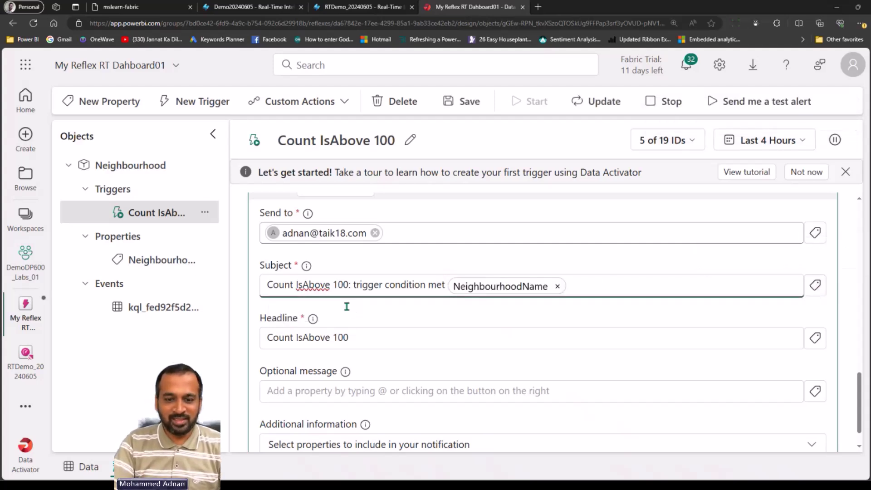
Insert NeighbourhoodName into the email headline and save the trigger's changes
left_click(435, 337)
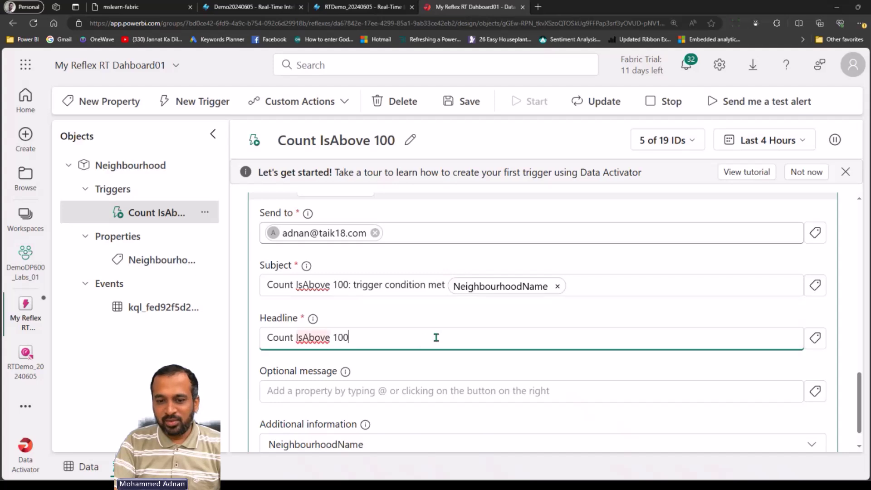
left_click(816, 338)
left_click(463, 363)
left_click_drag(867, 386, 788, 196)
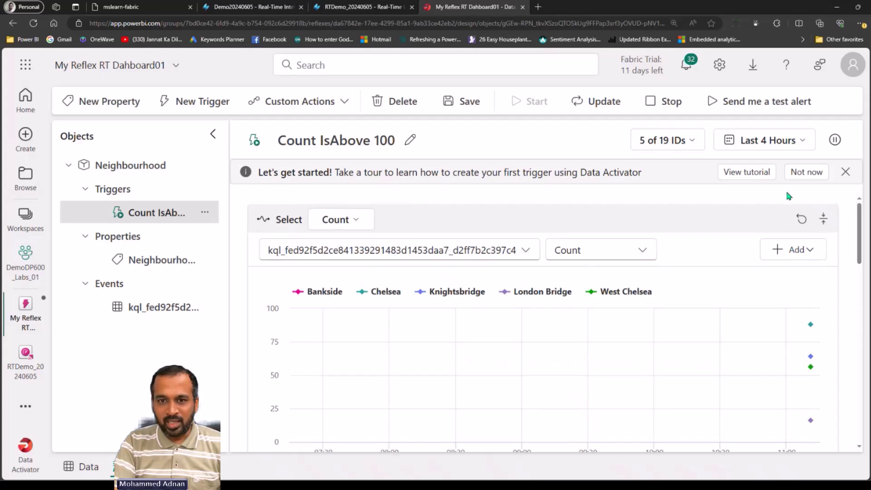
left_click(462, 101)
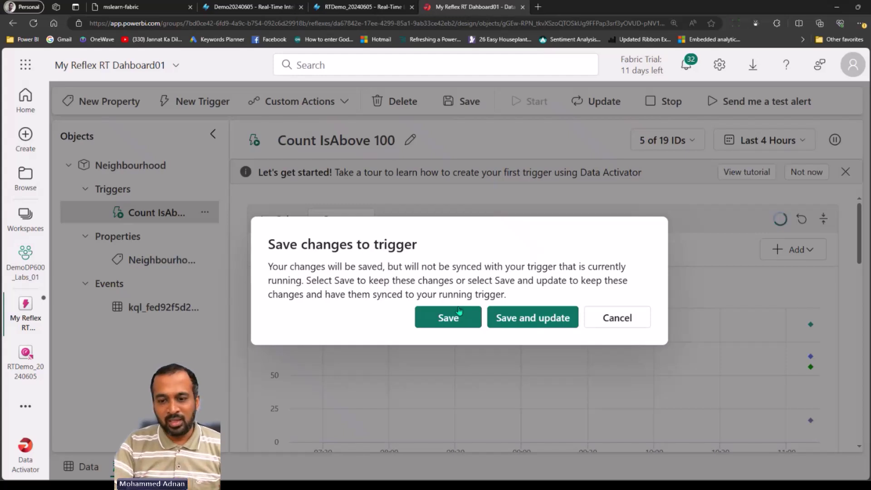
Save and update the running trigger, then add a second recipient's e-mail address to Send to
left_click(515, 319)
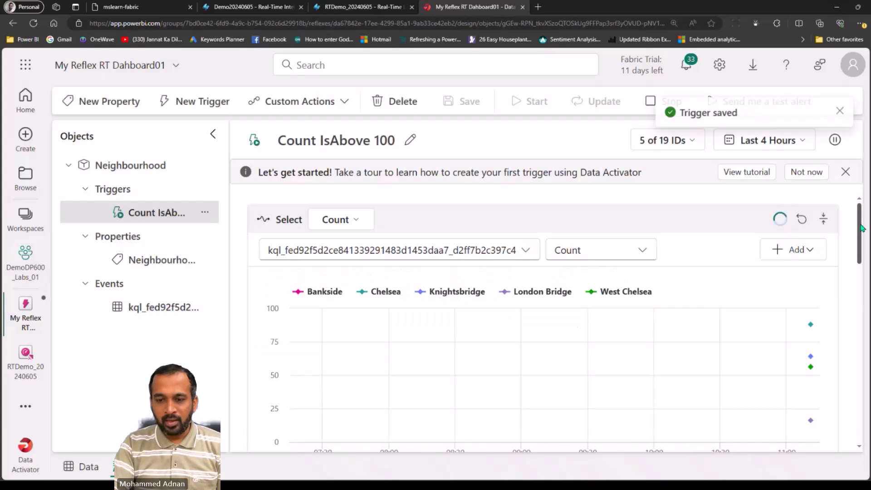
left_click_drag(854, 229, 868, 363)
left_click(507, 339)
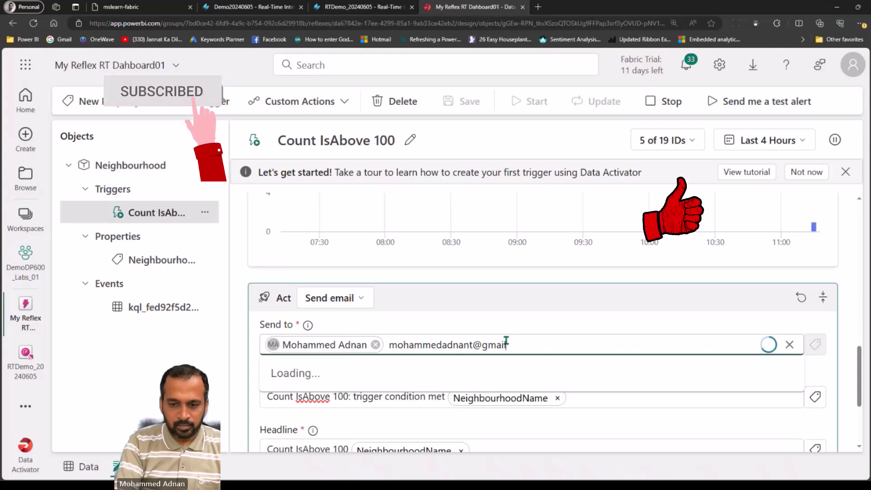
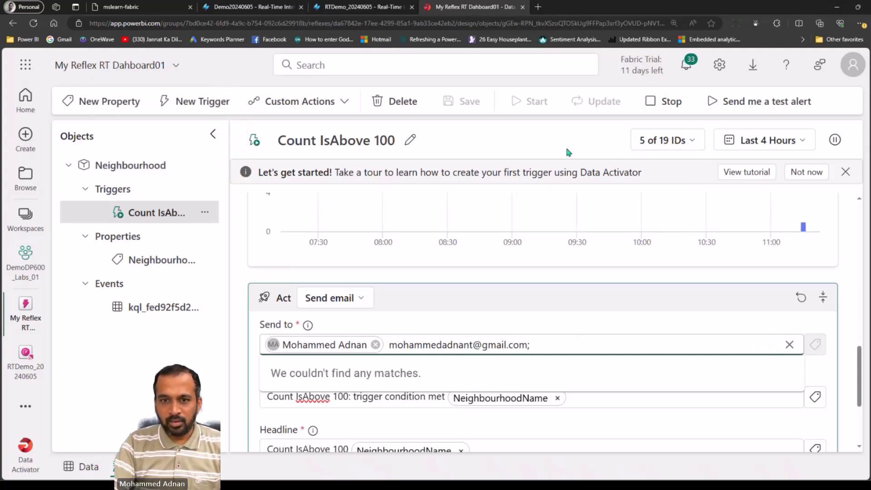
left_click(576, 325)
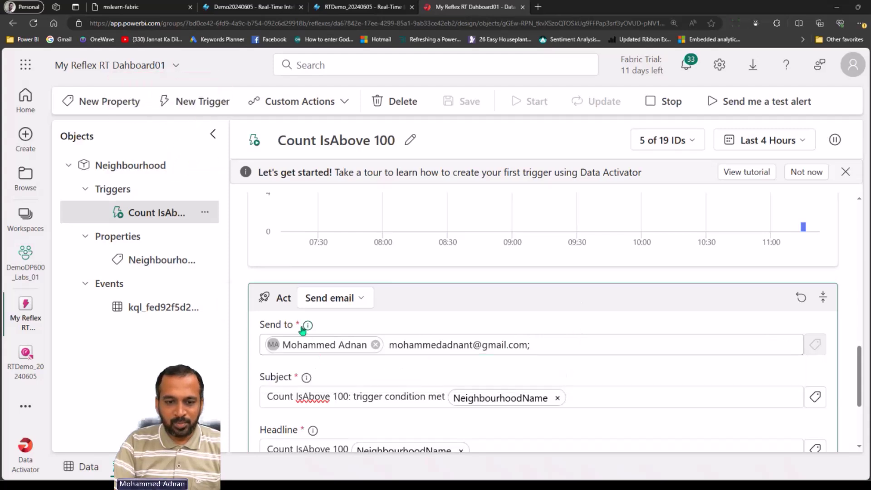
mouse_move(309, 326)
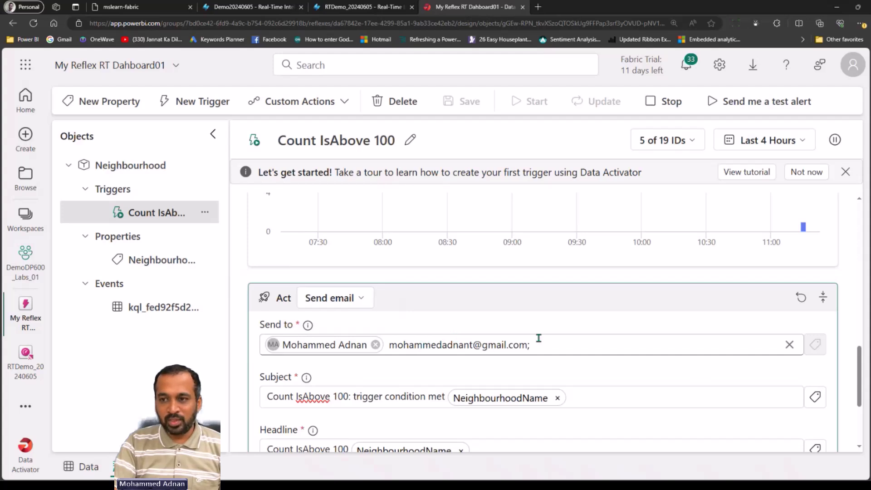
scroll(857, 319, "up", 1)
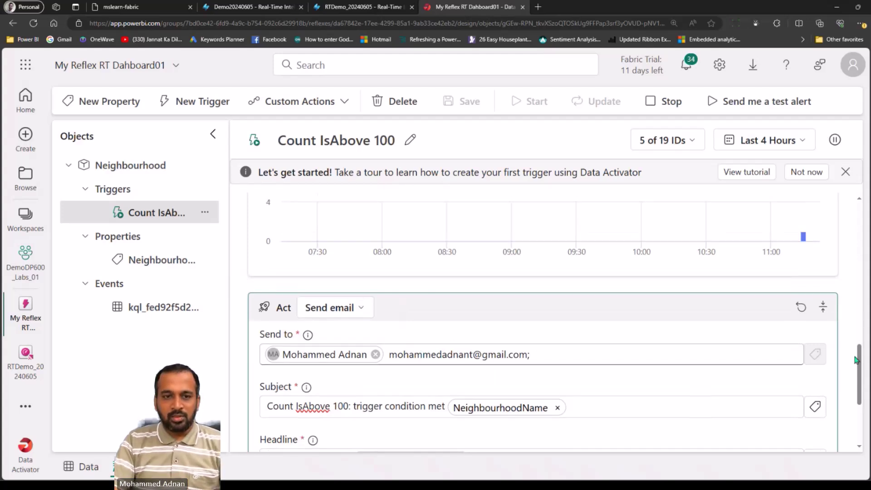